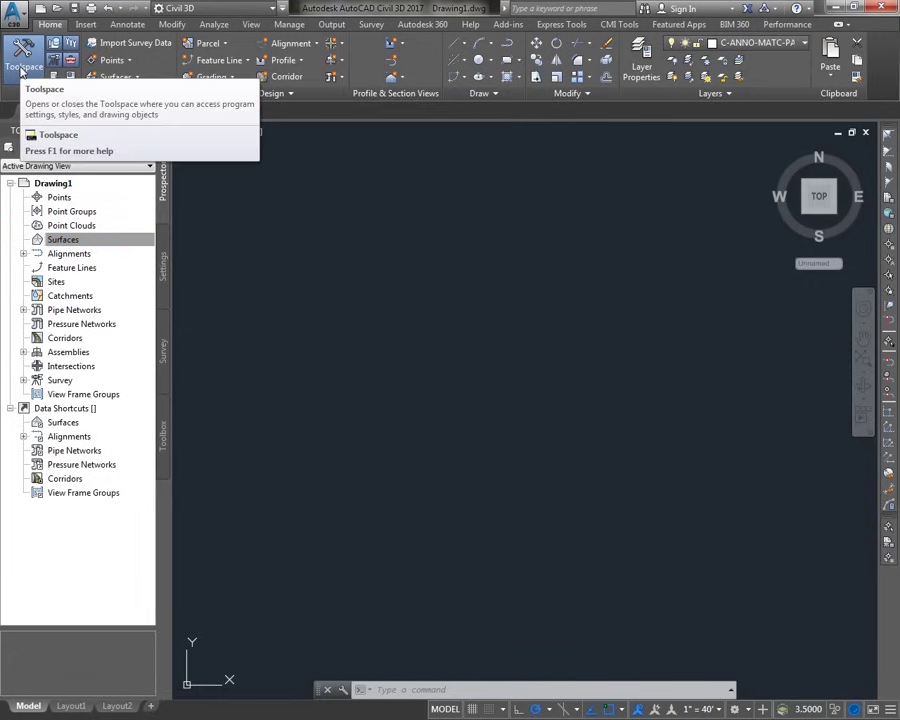
Step: Browse the Surface styles in the drawing settings tree, then return to the Prospector tree
left_click(20, 70)
left_click(20, 70)
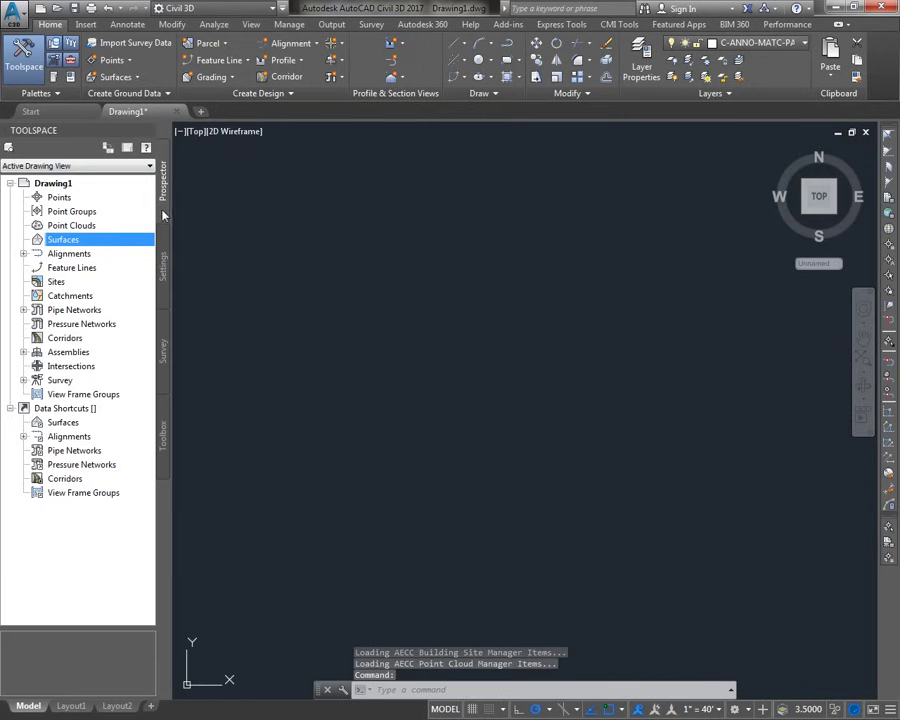
left_click(163, 260)
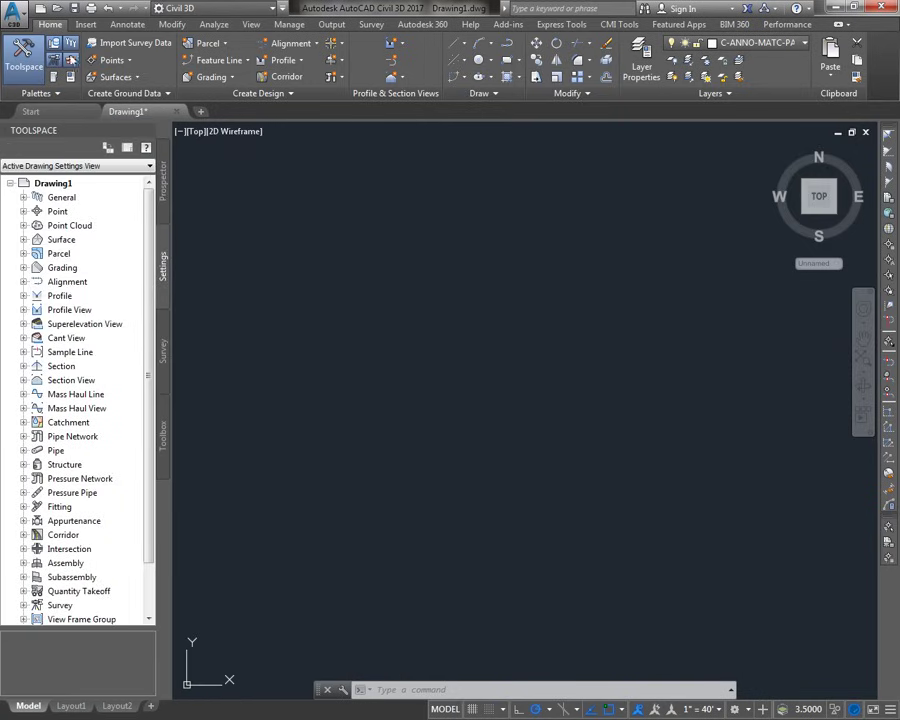
left_click(70, 45)
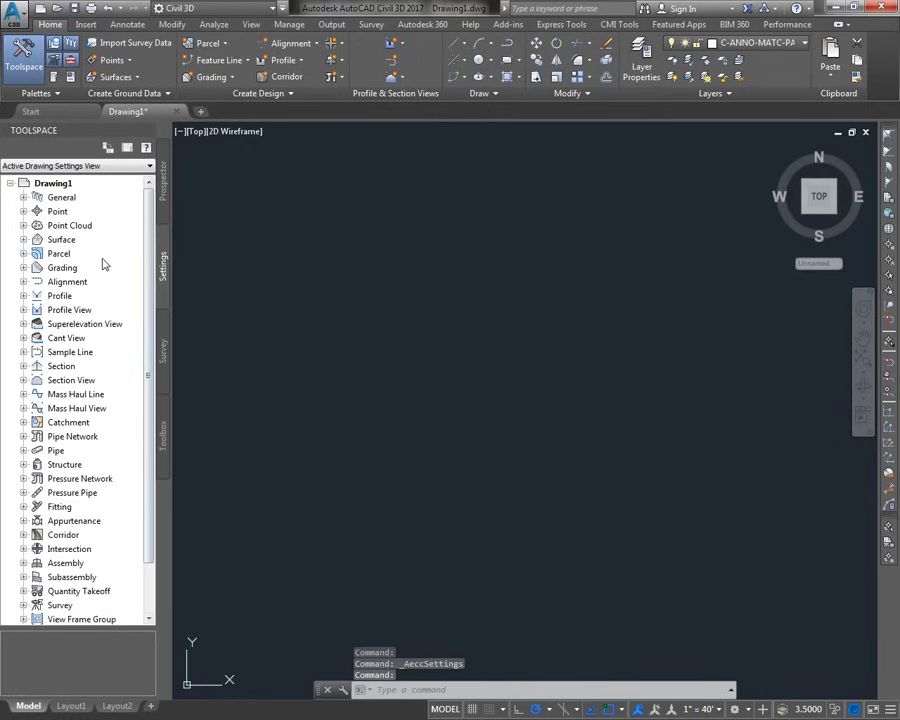
left_click(23, 241)
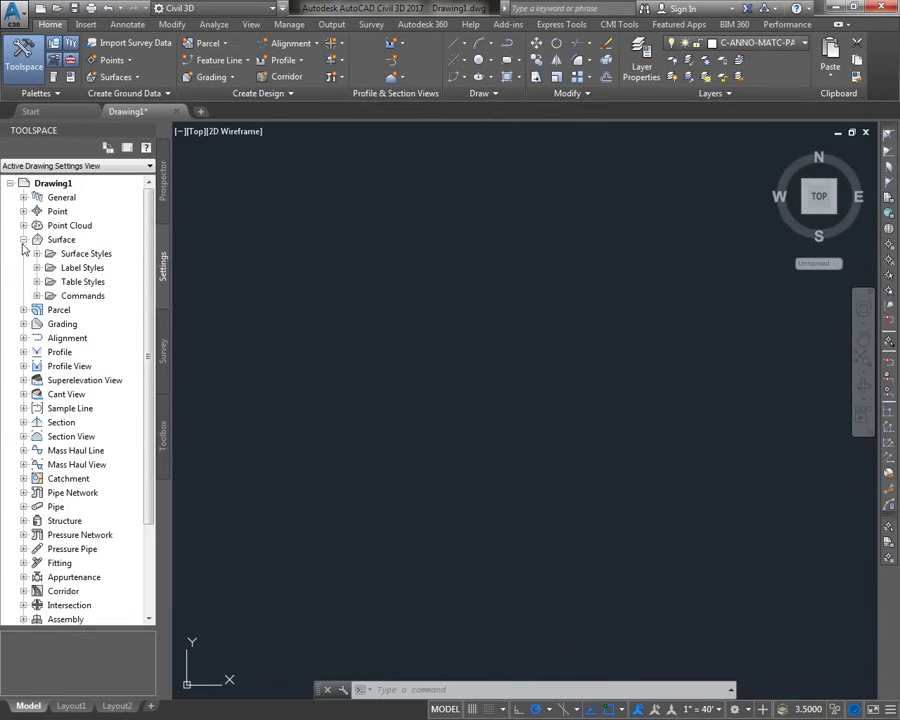
left_click(37, 254)
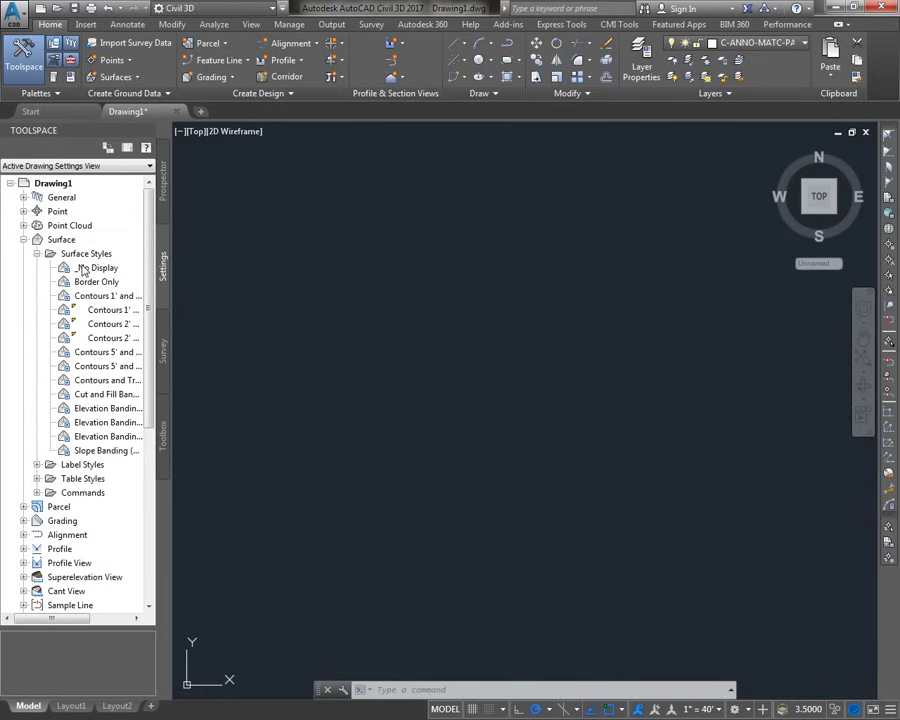
mouse_move(84, 271)
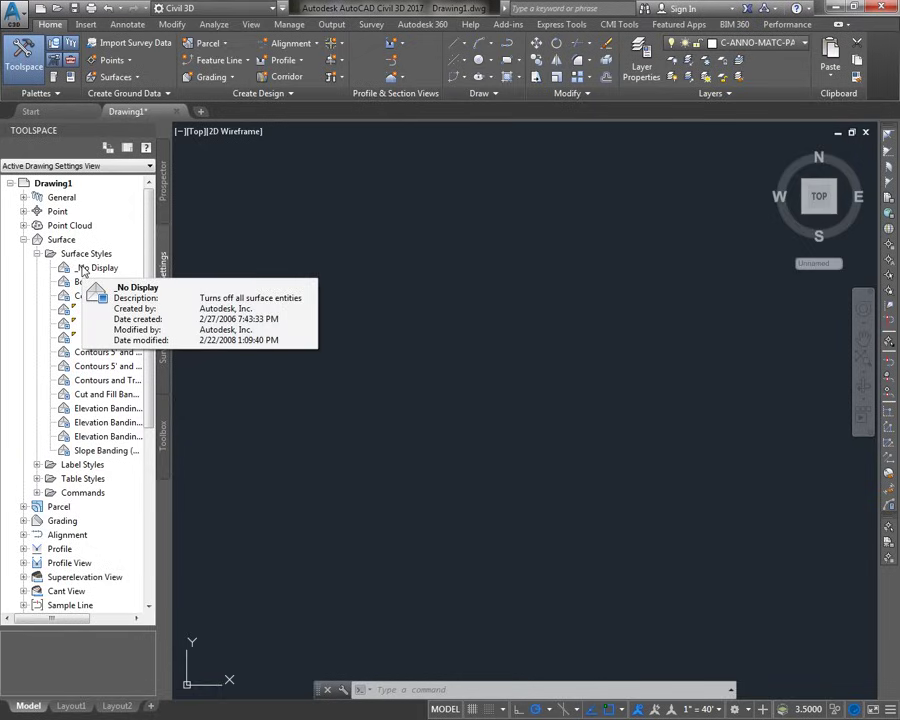
left_click(23, 239)
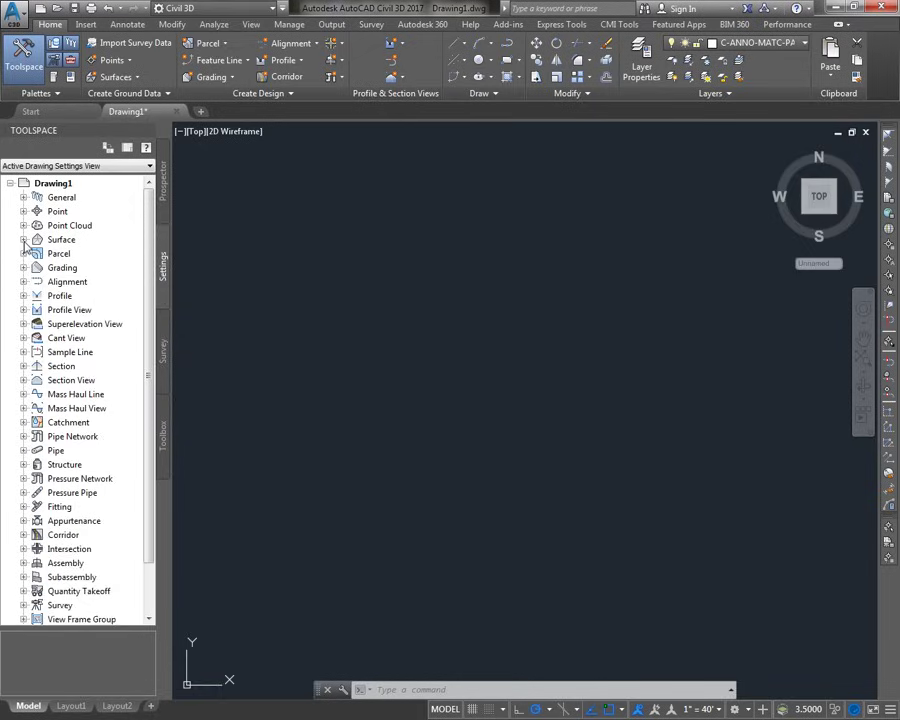
left_click(163, 182)
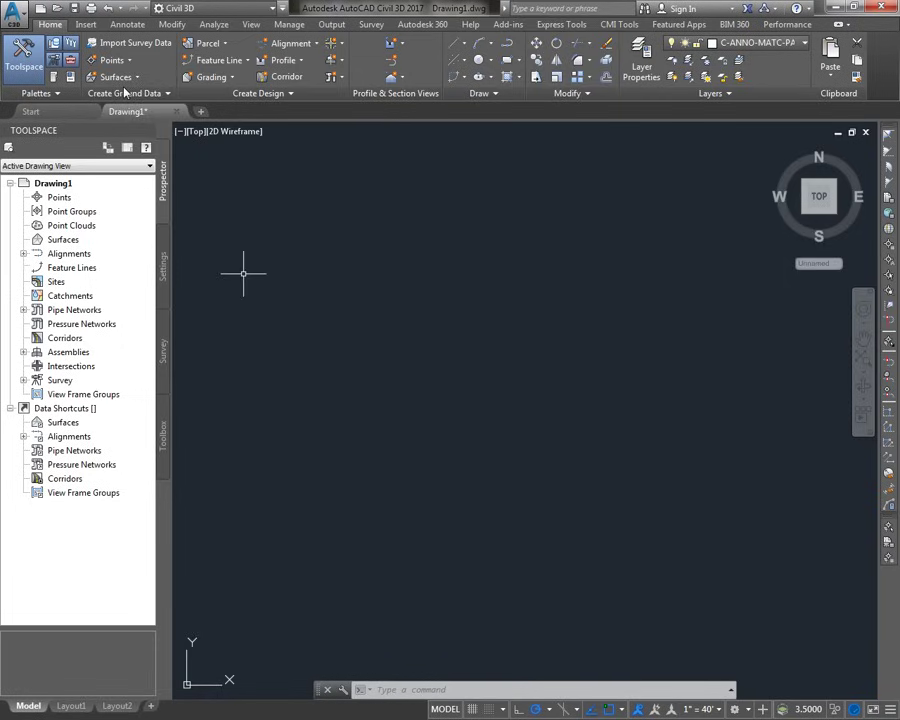
Step: Start a Points from File import with P:\20160001\survey\WalnutCreek 10.4.16 Survey.txt as the source
left_click(82, 25)
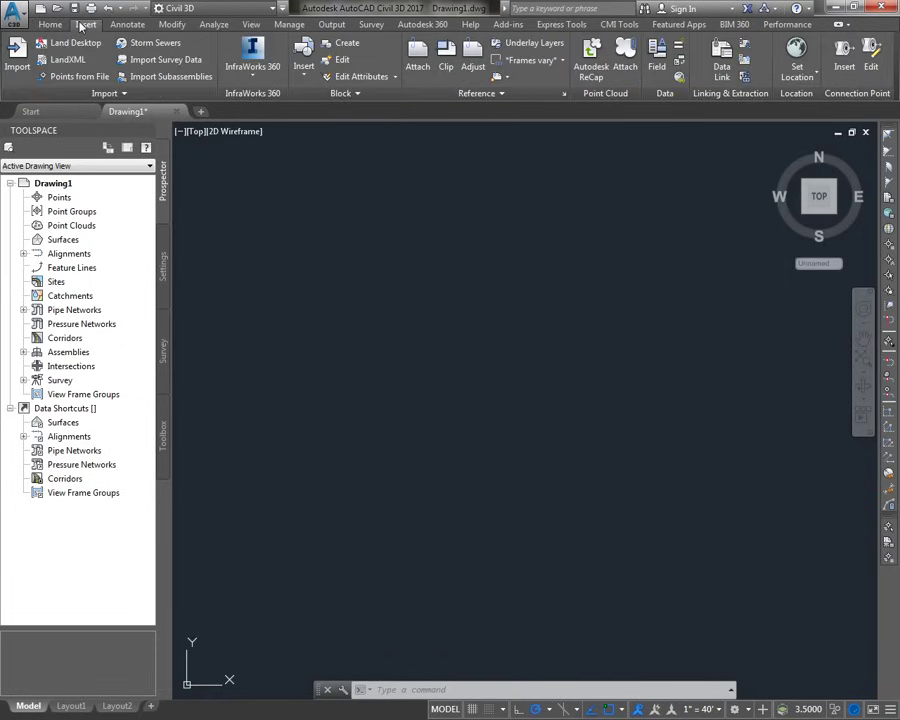
left_click(75, 82)
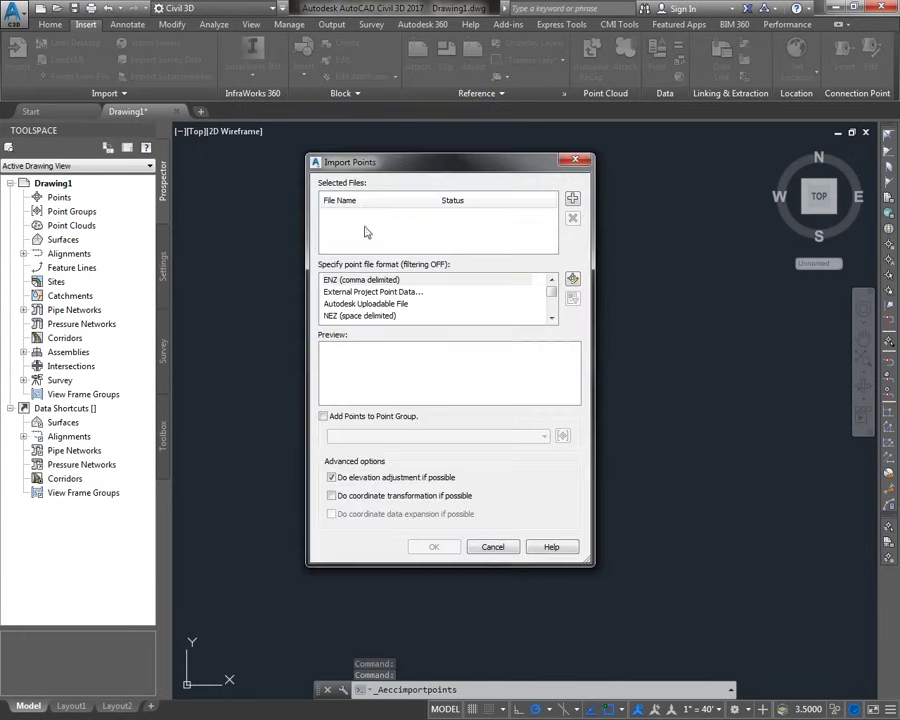
left_click(573, 205)
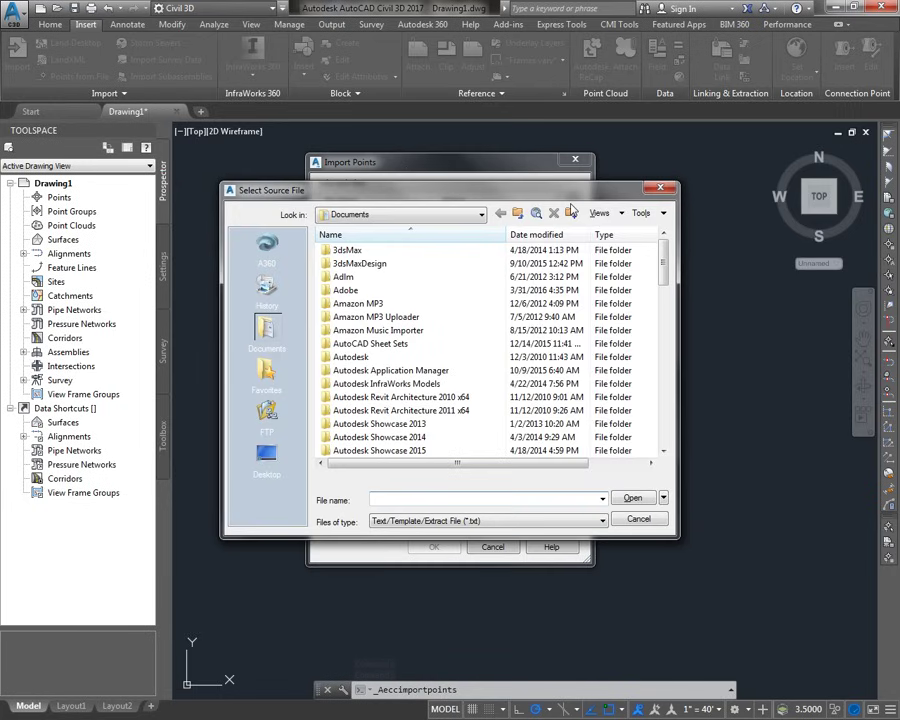
left_click(396, 216)
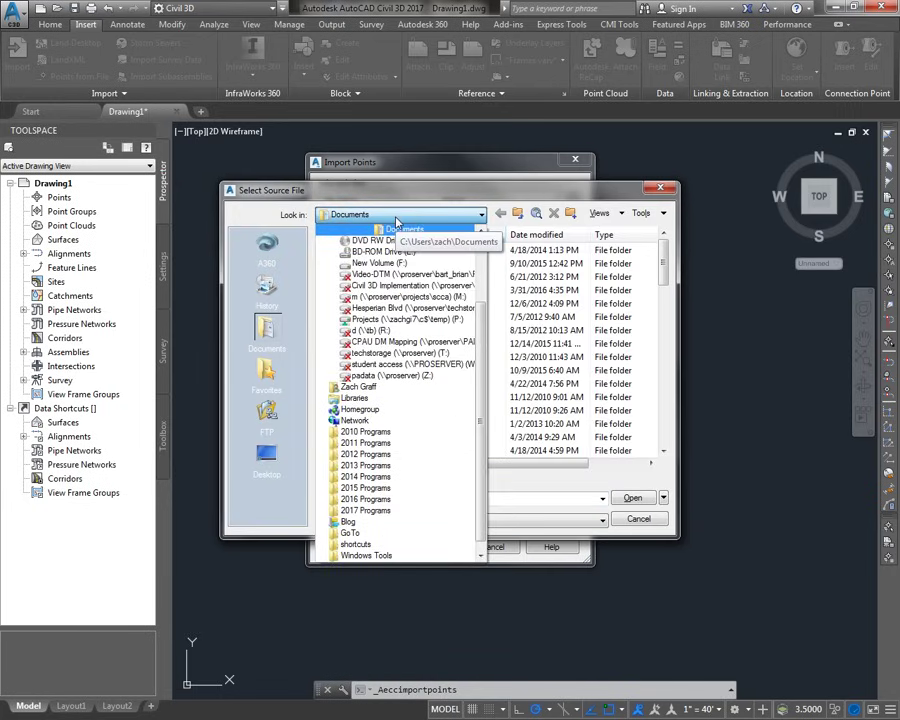
left_click(400, 319)
double_click(352, 251)
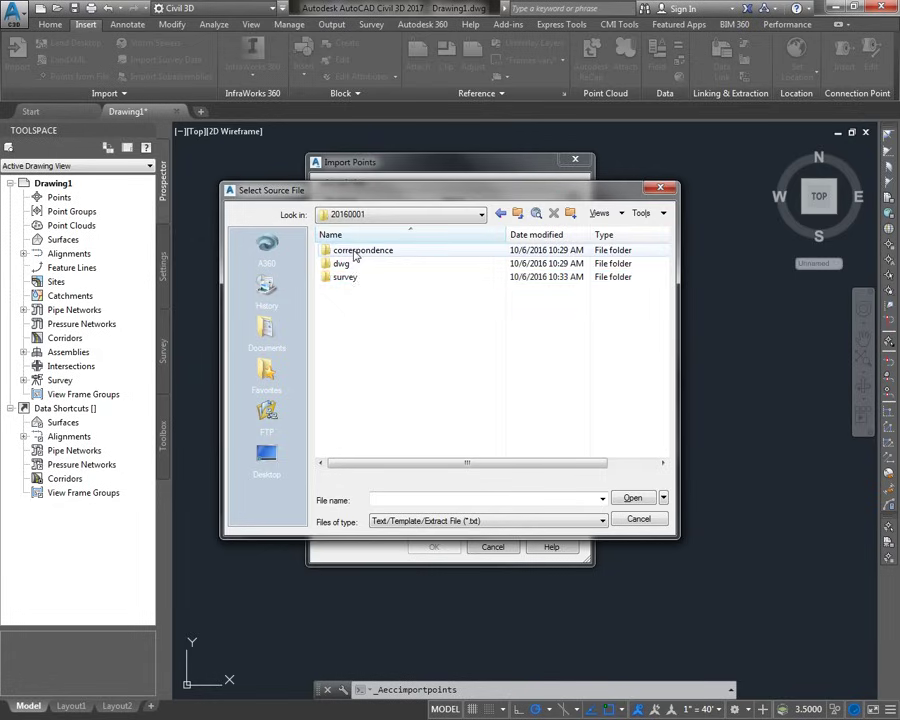
double_click(357, 278)
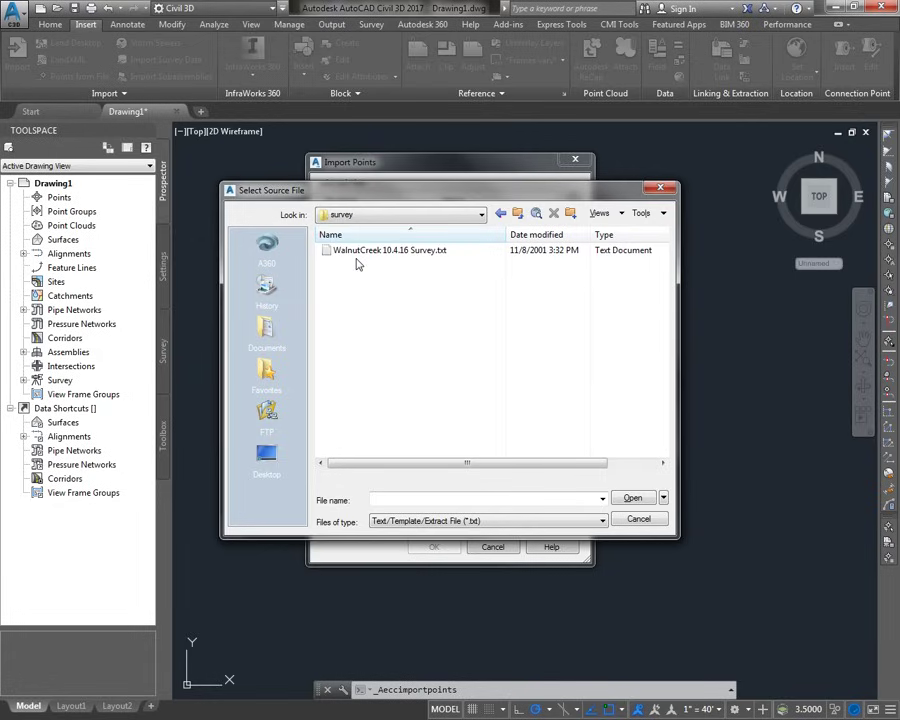
left_click(358, 255)
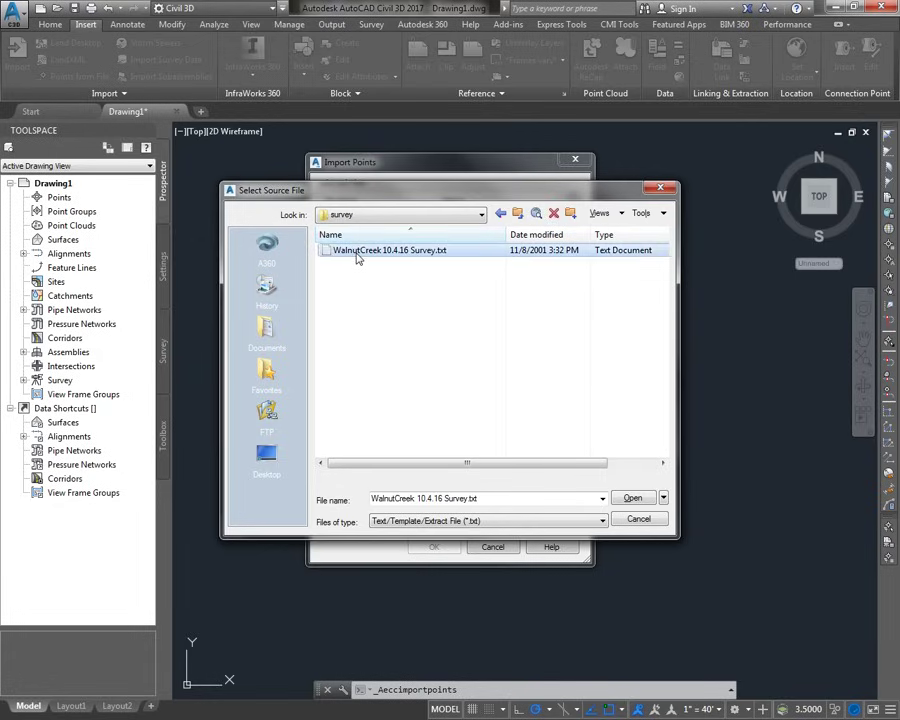
left_click(632, 499)
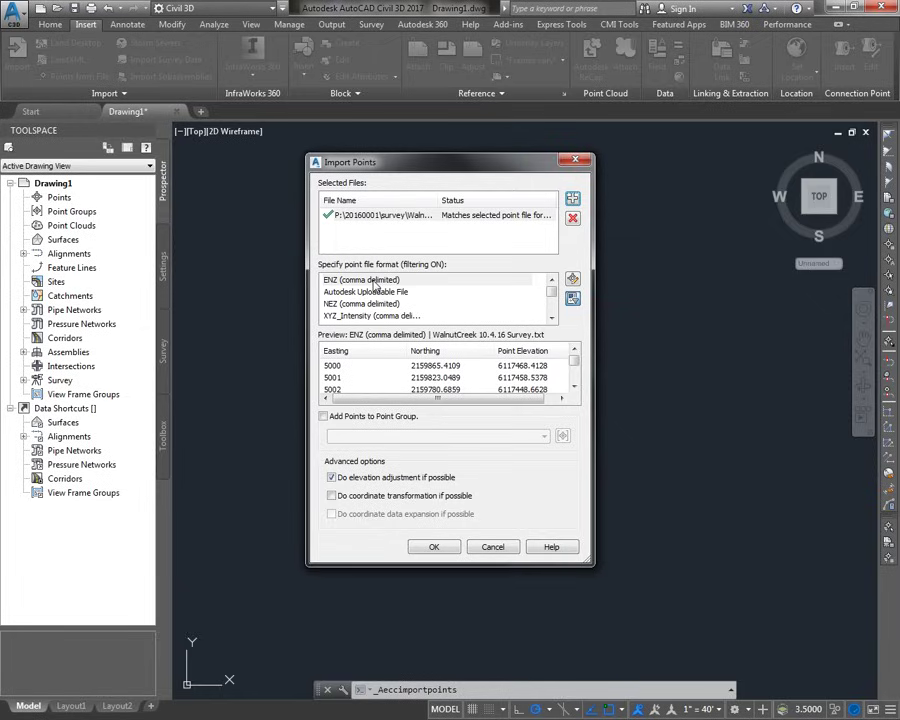
Step: Review WalnutCreek 10.4.16 Survey.txt in Notepad++, including point 5009 TREE ELM 18, then return to Civil 3D
key("alt+Tab")
right_click(252, 118)
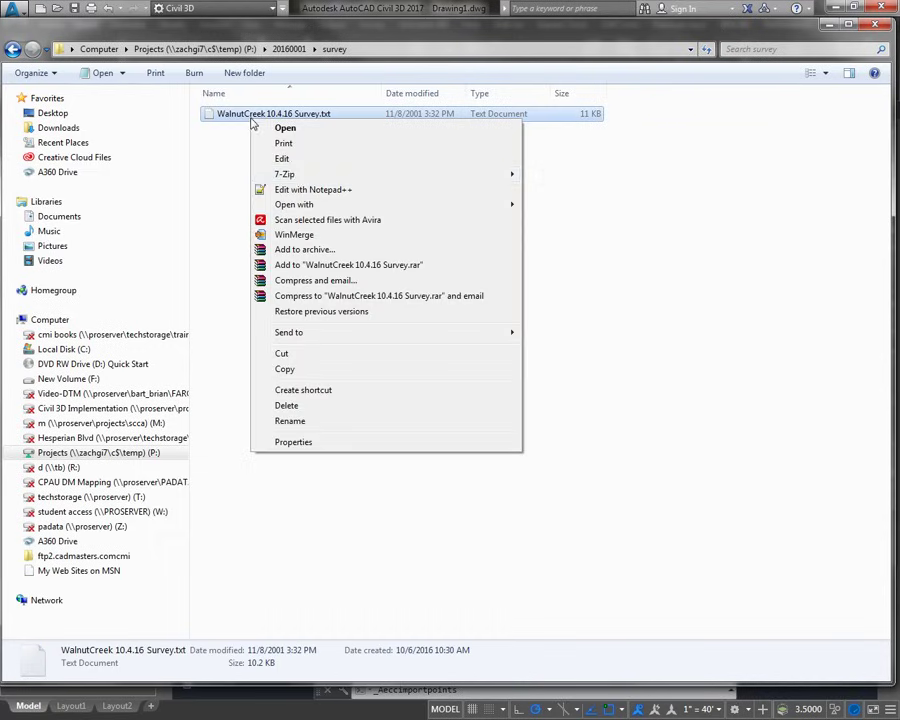
left_click(295, 190)
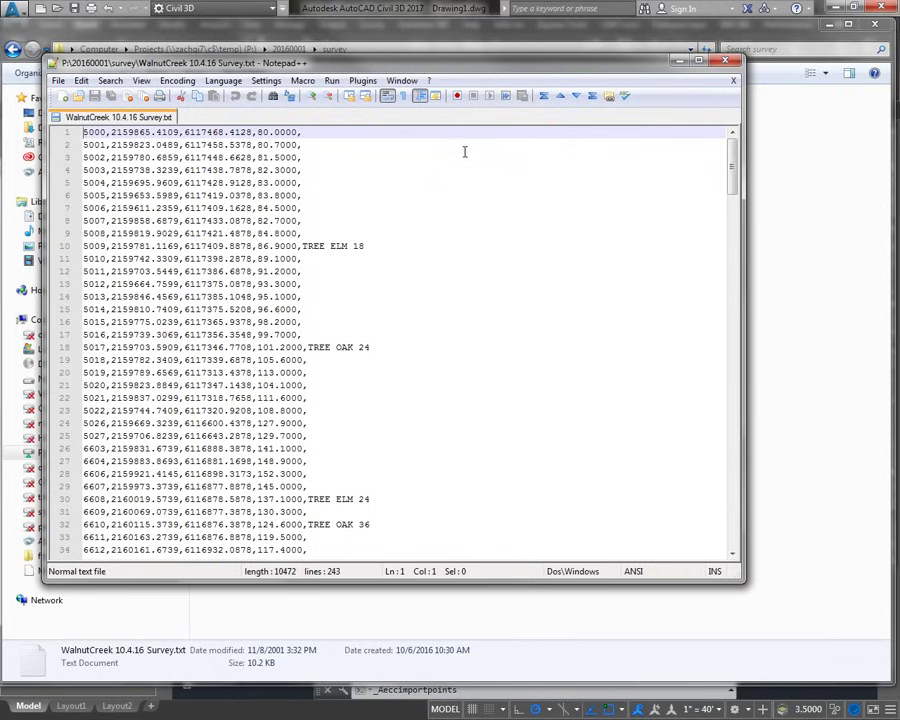
left_click_drag(382, 245, 305, 233)
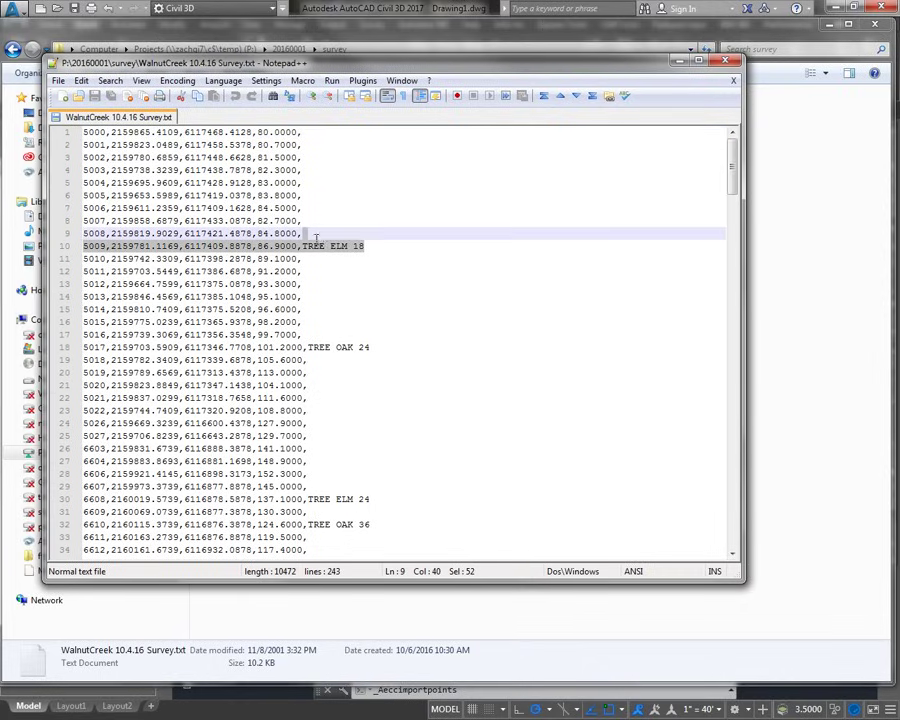
left_click(305, 233)
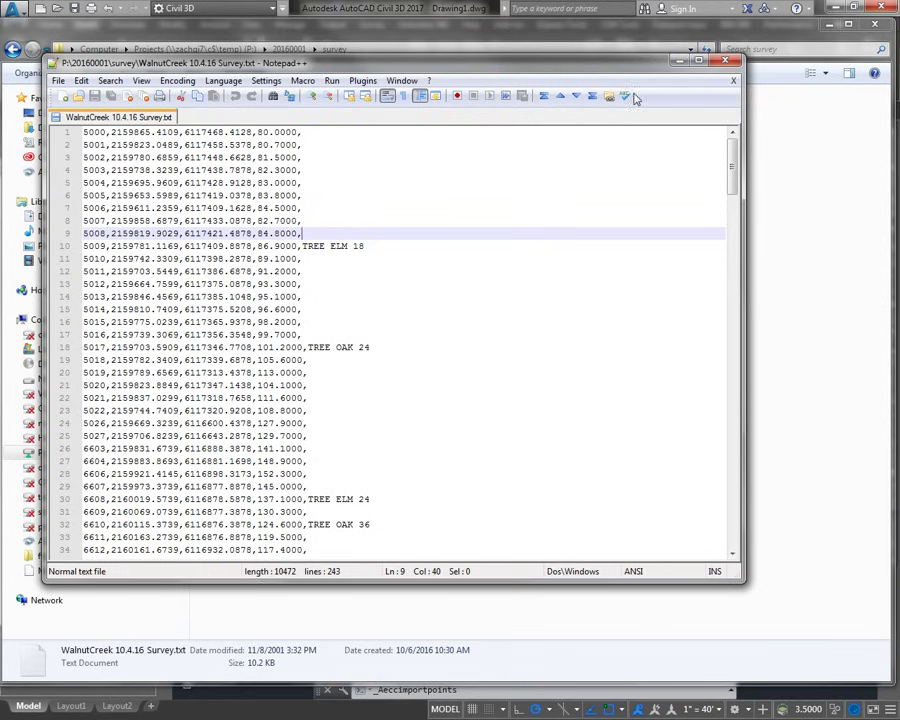
left_click(678, 66)
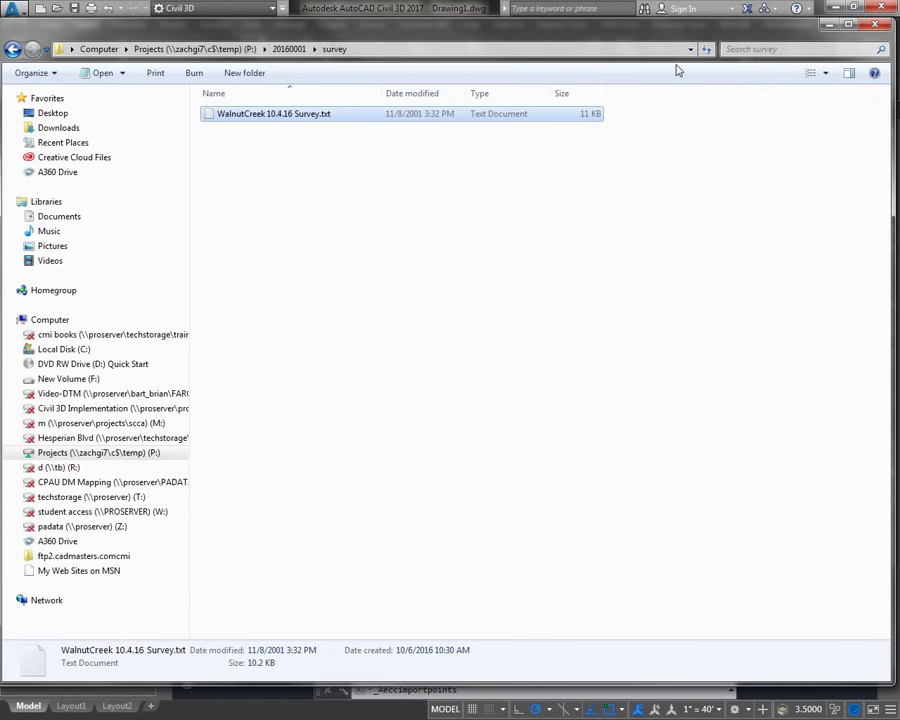
left_click(836, 24)
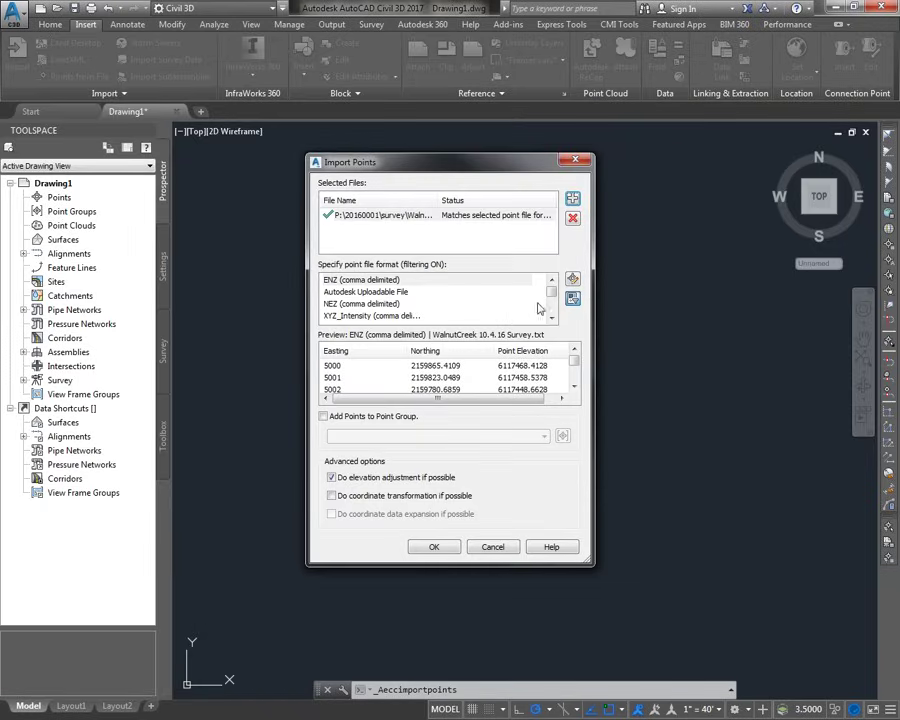
Step: Choose PNEZD (comma delimited) format, enable Add Points to Point Group, and start a new group
scroll(556, 298, "down", 3)
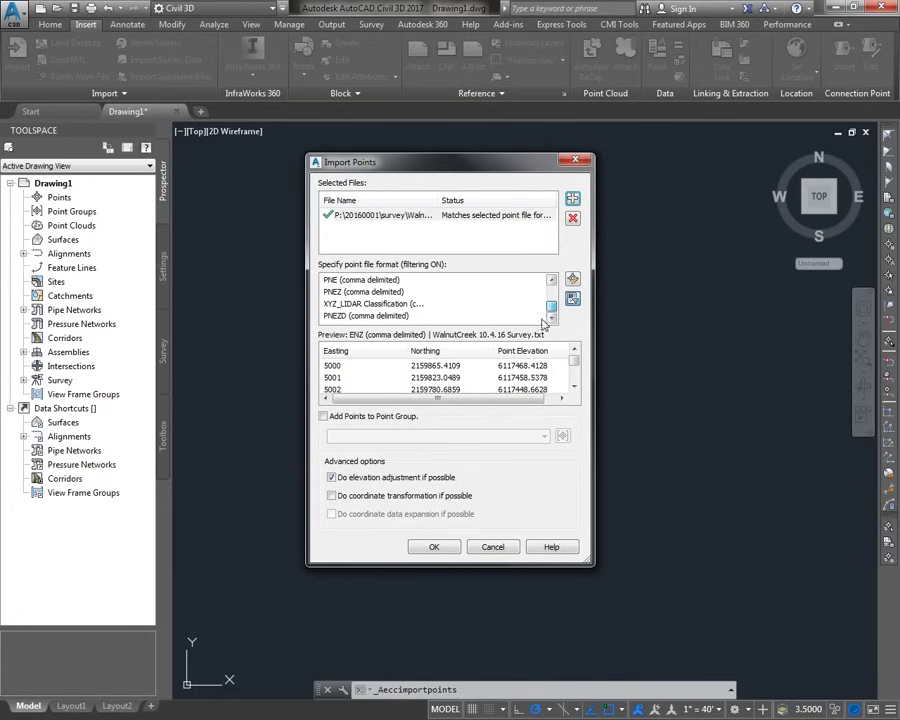
left_click(340, 316)
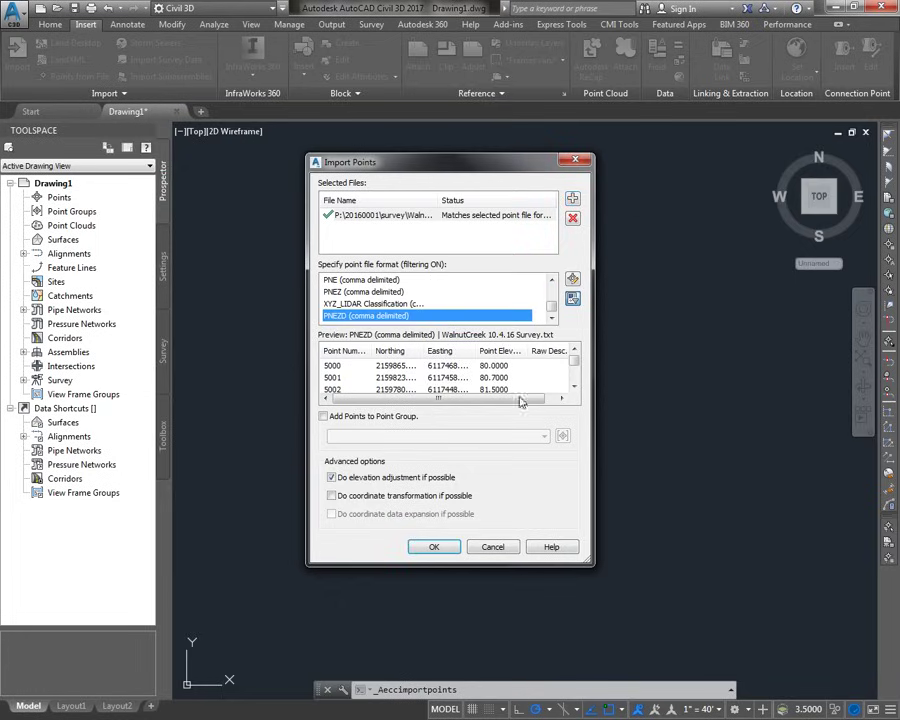
scroll(576, 370, "down", 2)
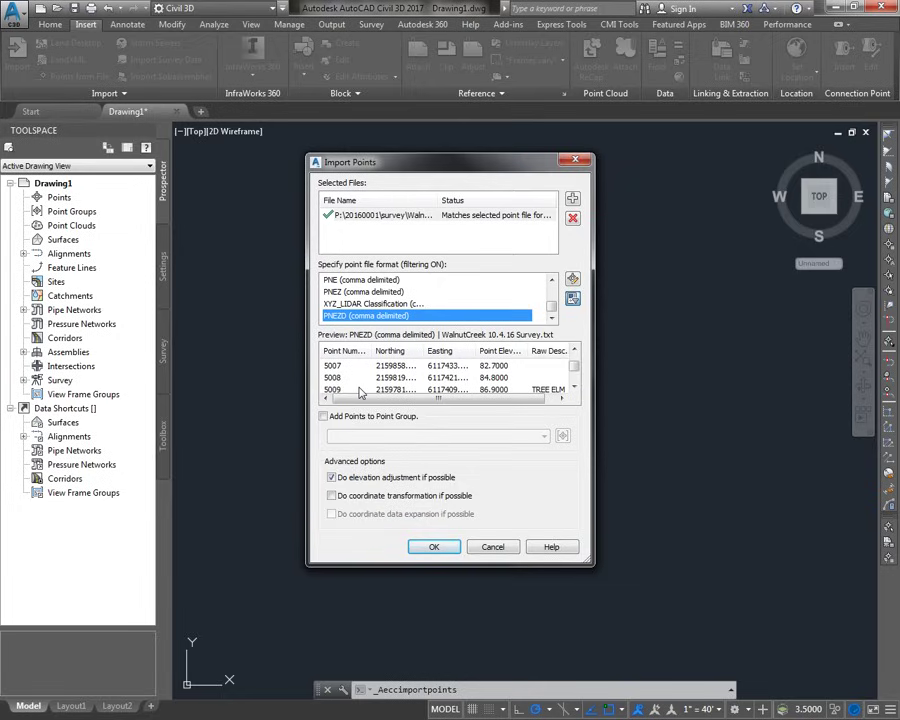
left_click(323, 416)
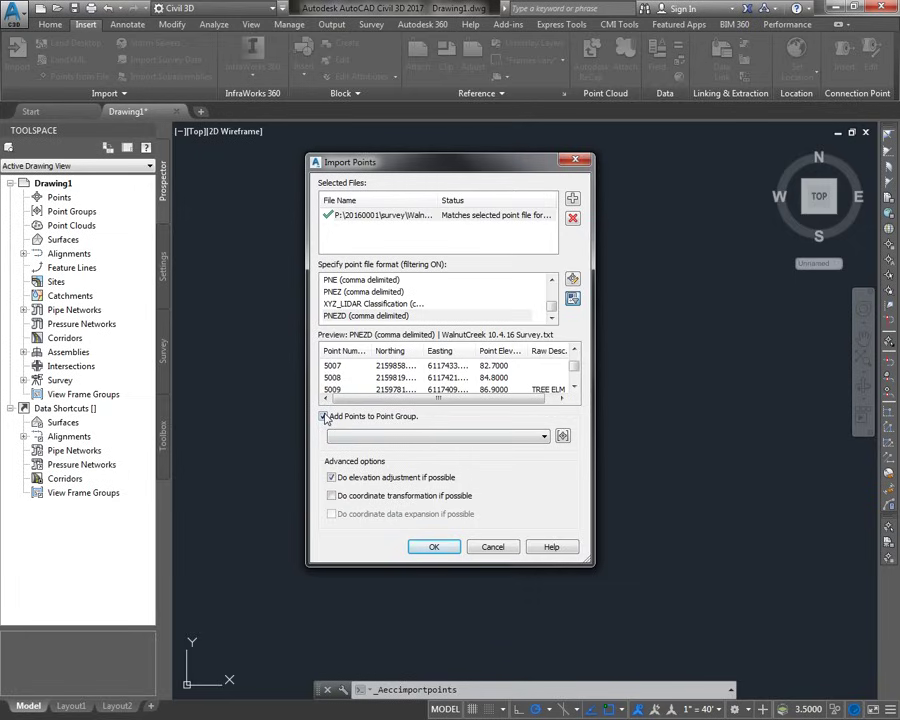
left_click(562, 438)
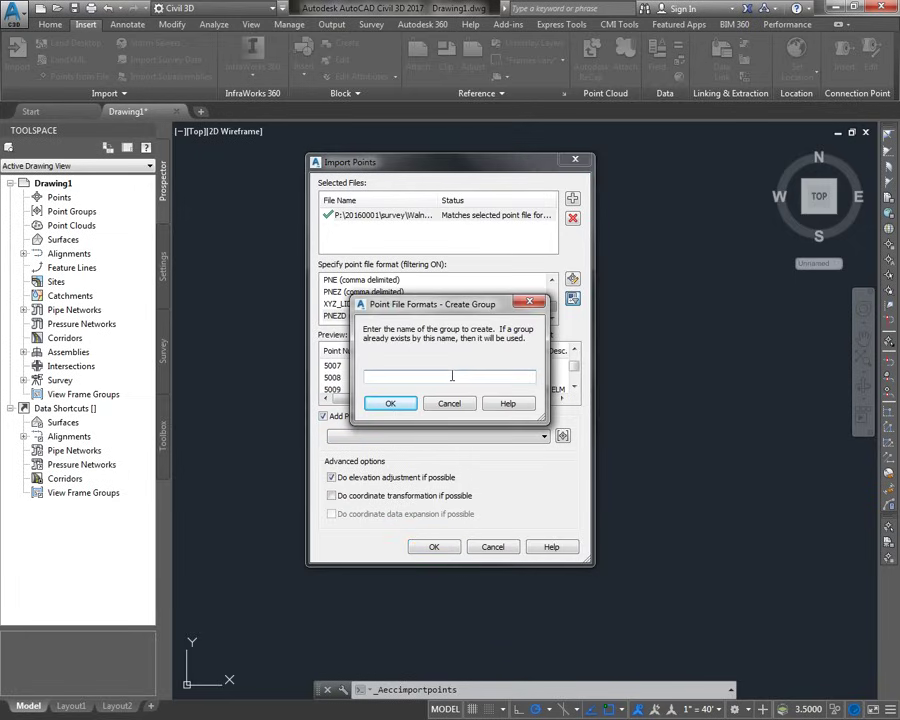
Step: Name the new point group 10.4.16 and import the survey points into the drawing
type("10.4.16")
left_click(404, 404)
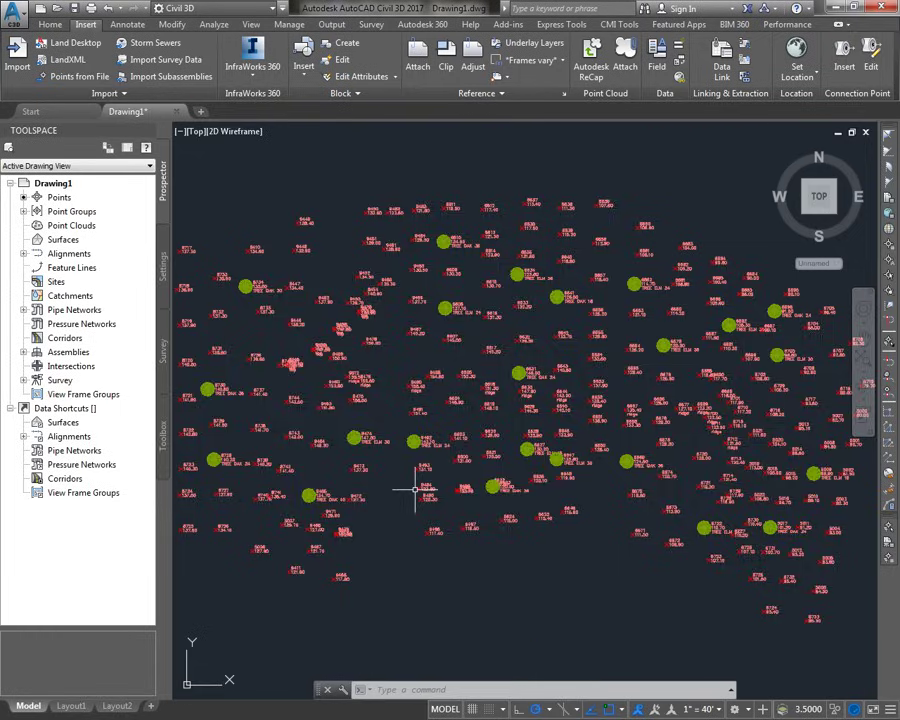
Step: Zoom in and check point 9491's Style and Point Label Style in the Properties palette
scroll(415, 490, "up", 5)
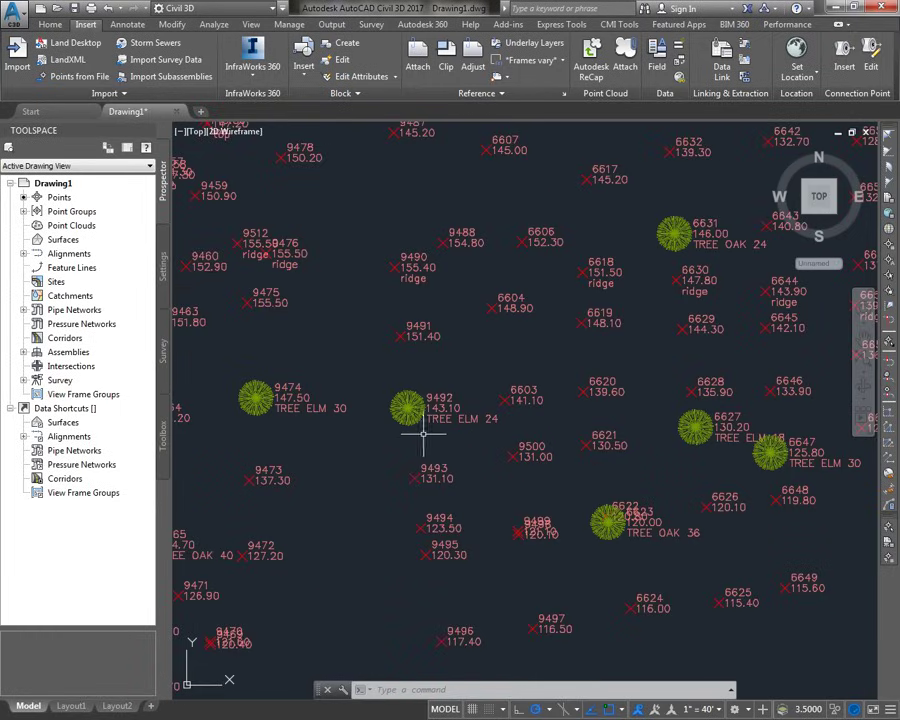
left_click(403, 334)
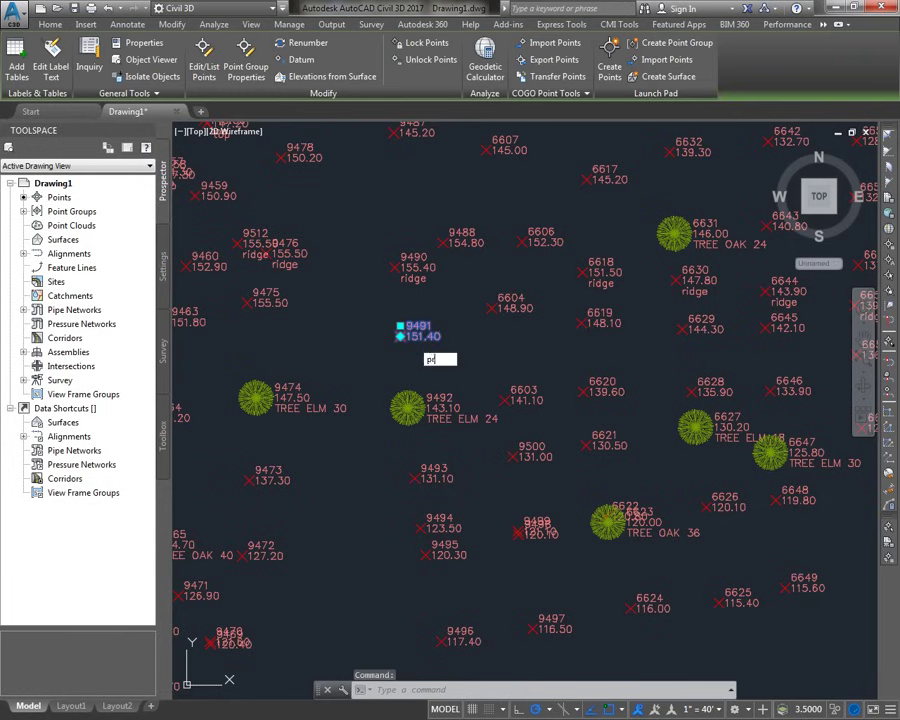
key("ctrl+1")
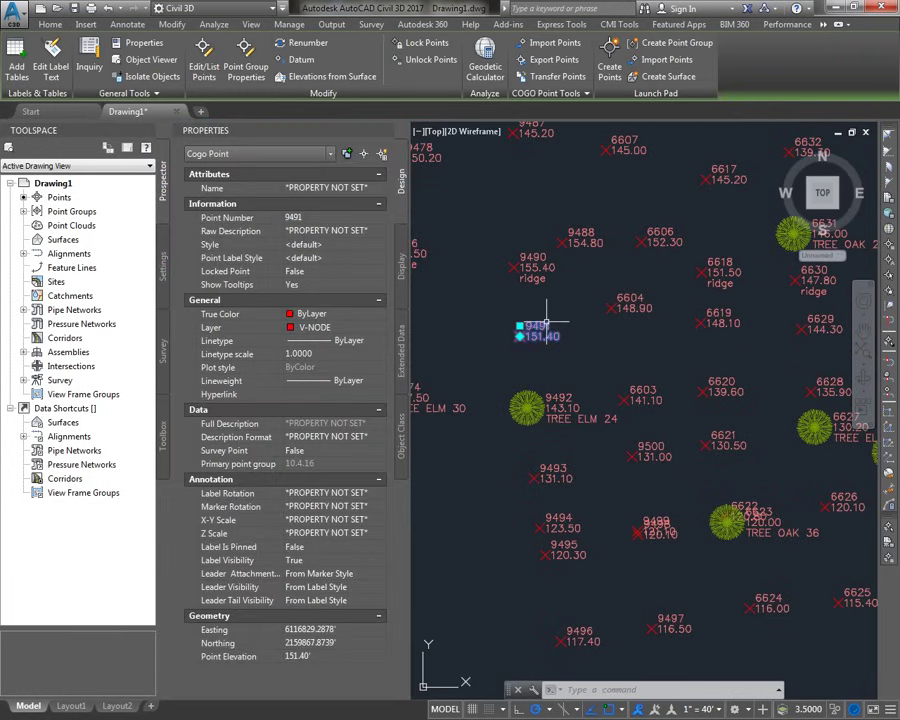
left_click(331, 246)
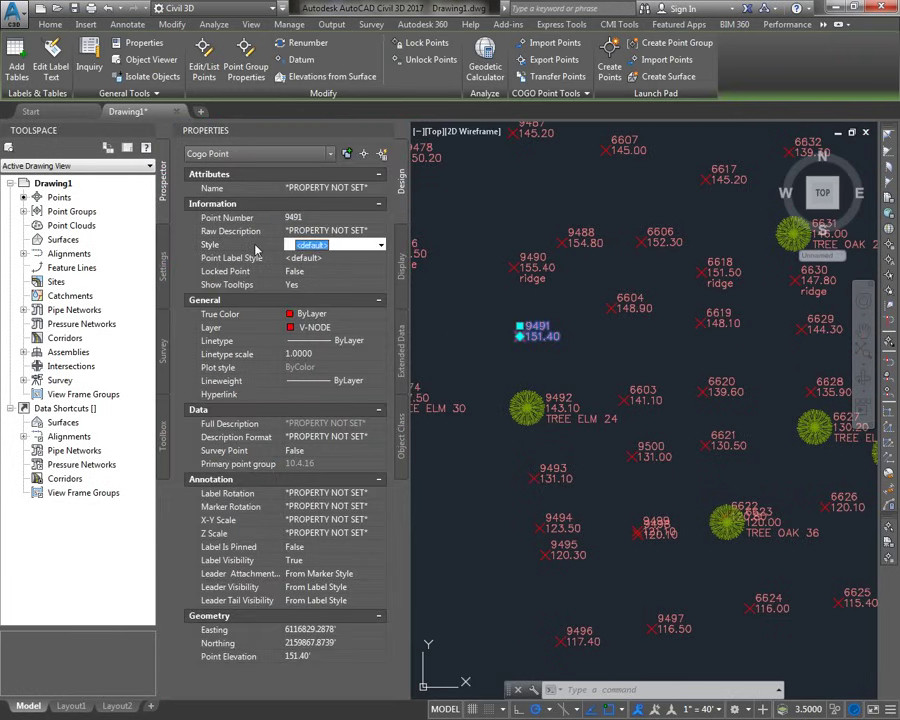
left_click(329, 259)
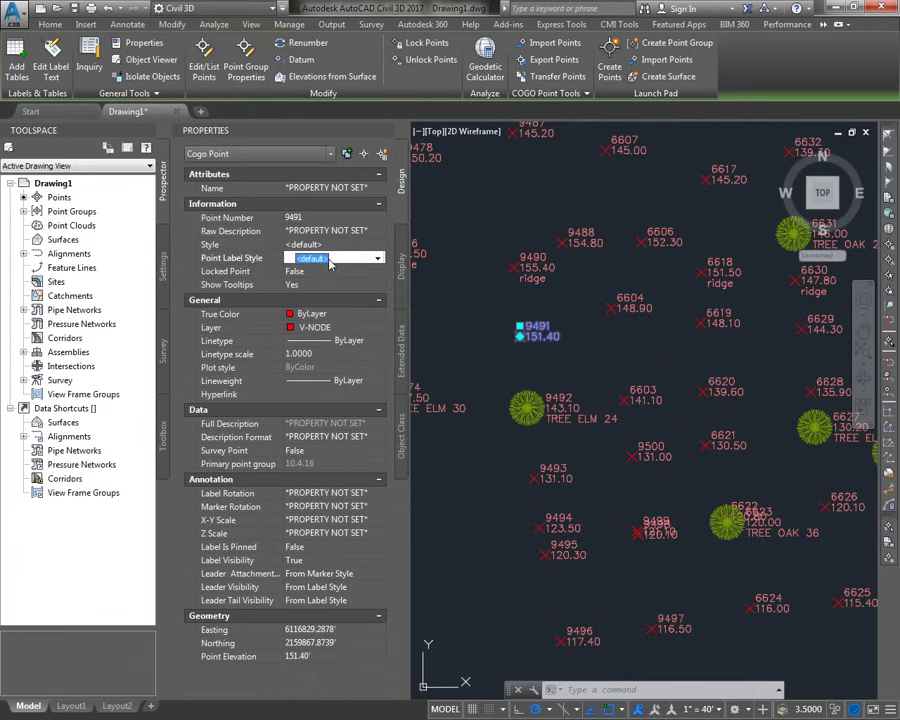
key("Escape")
Step: Compare with tree point 9492 (Tree style, V-NODE-TREE layer), then show the drawing settings tree
left_click(521, 400)
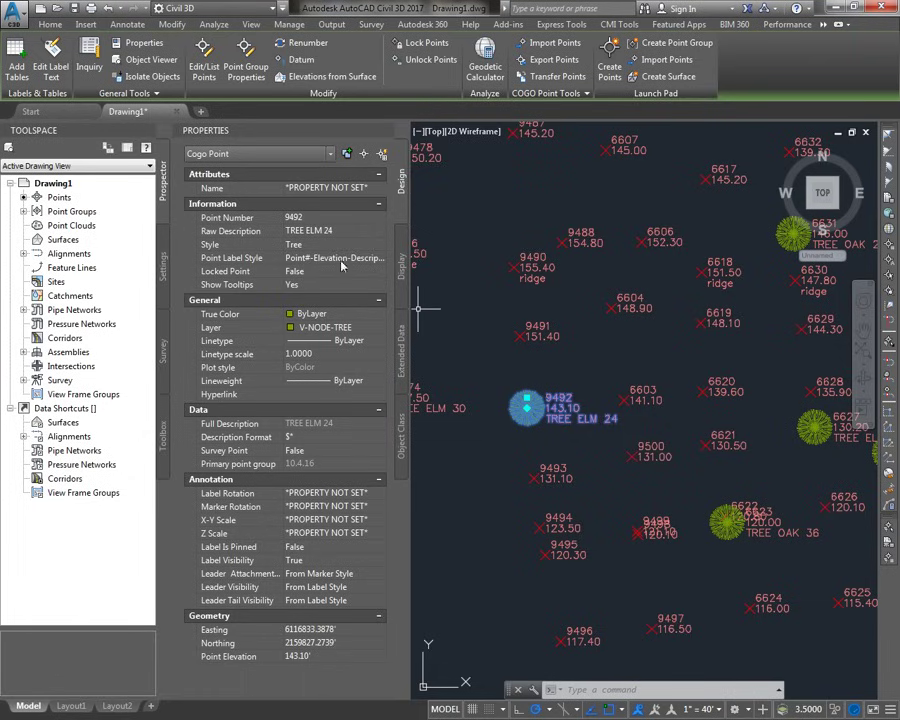
key("Escape")
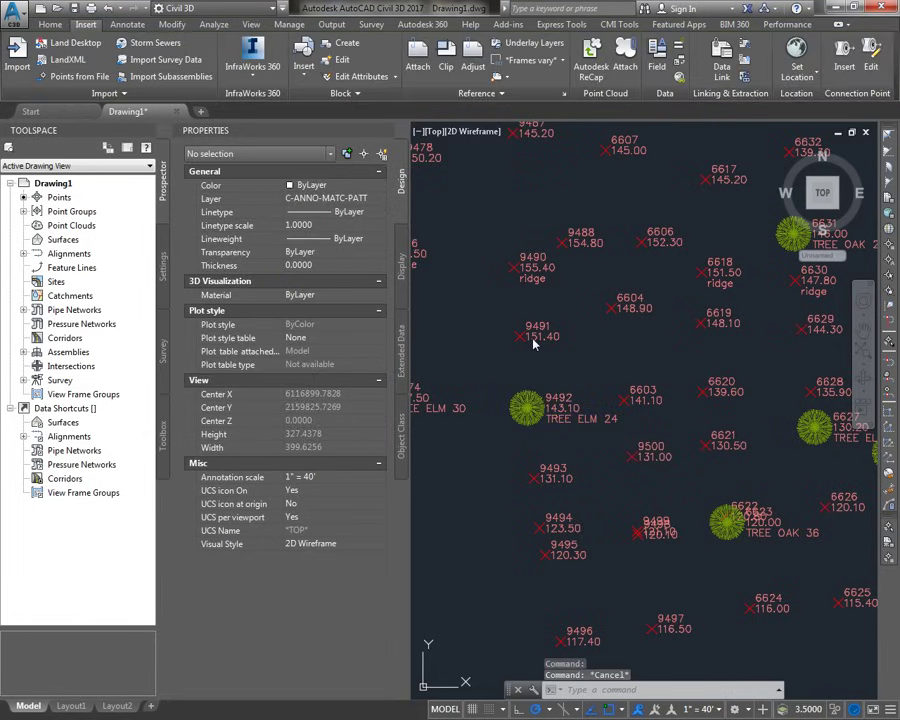
left_click(520, 336)
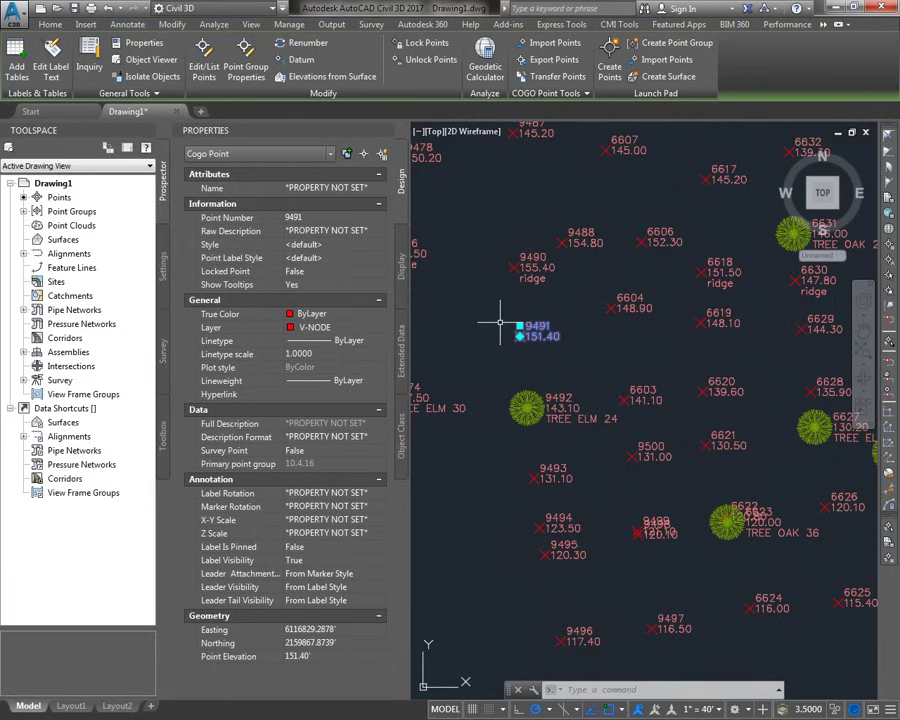
key("Escape")
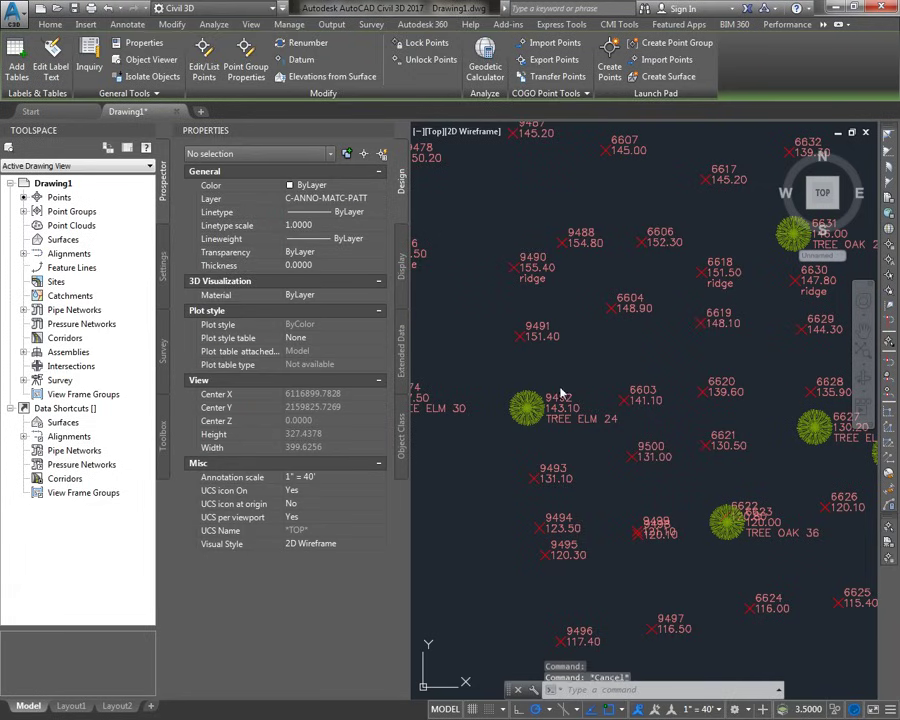
left_click(552, 395)
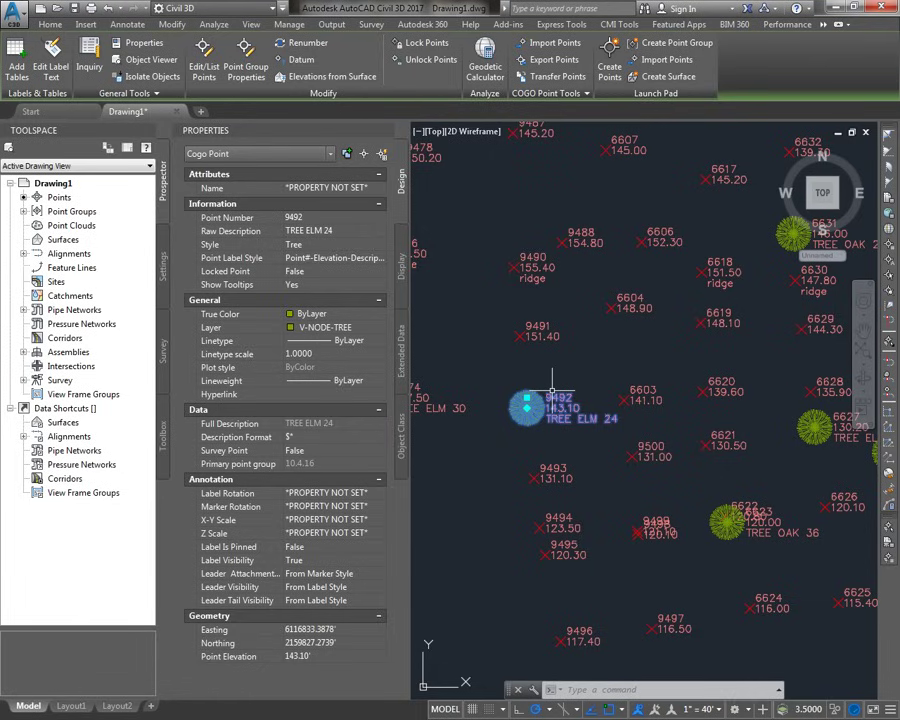
left_click(164, 265)
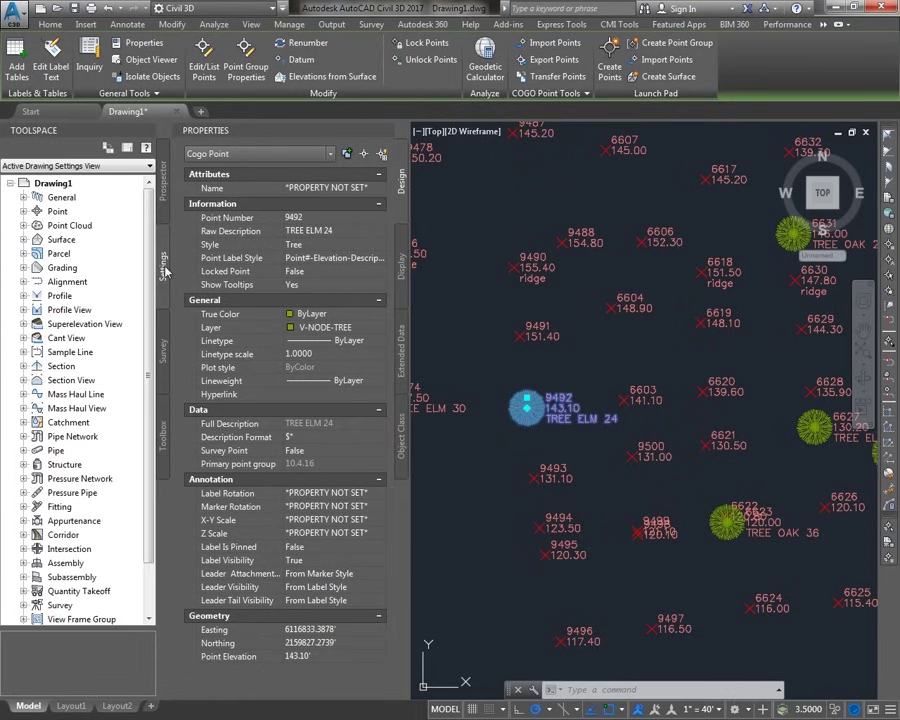
Step: Open the Civil 3D description key set under Point > Description Key Sets in the DescKey Editor
left_click(23, 211)
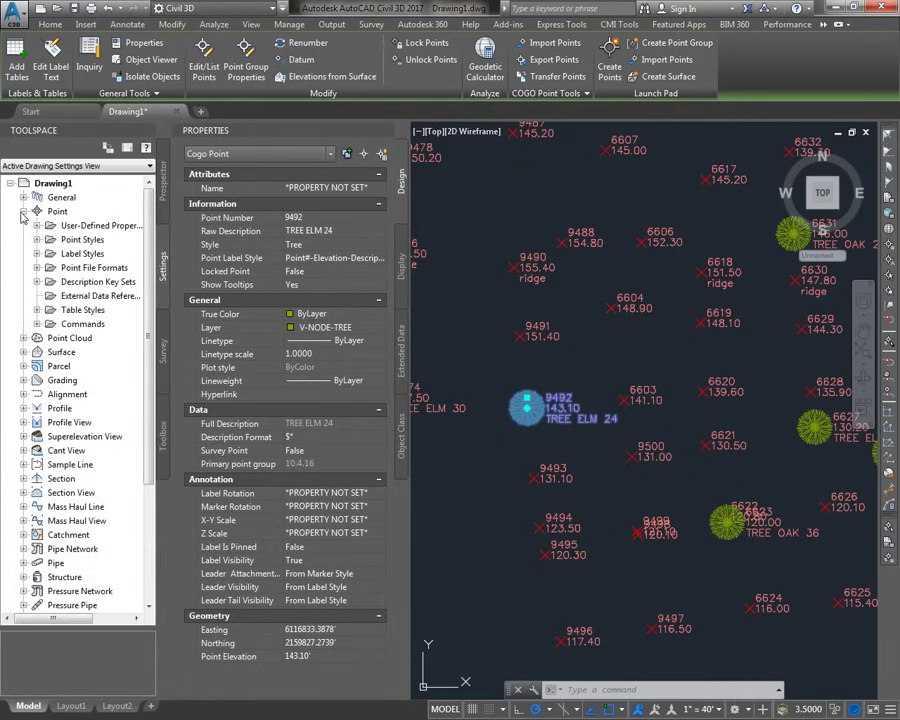
left_click(37, 283)
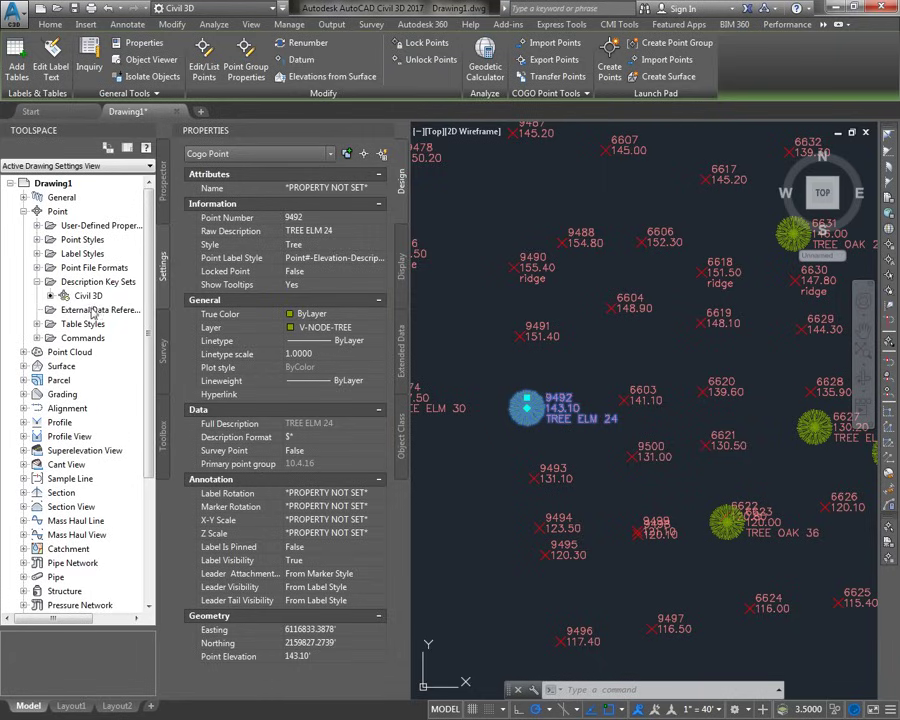
left_click(80, 298)
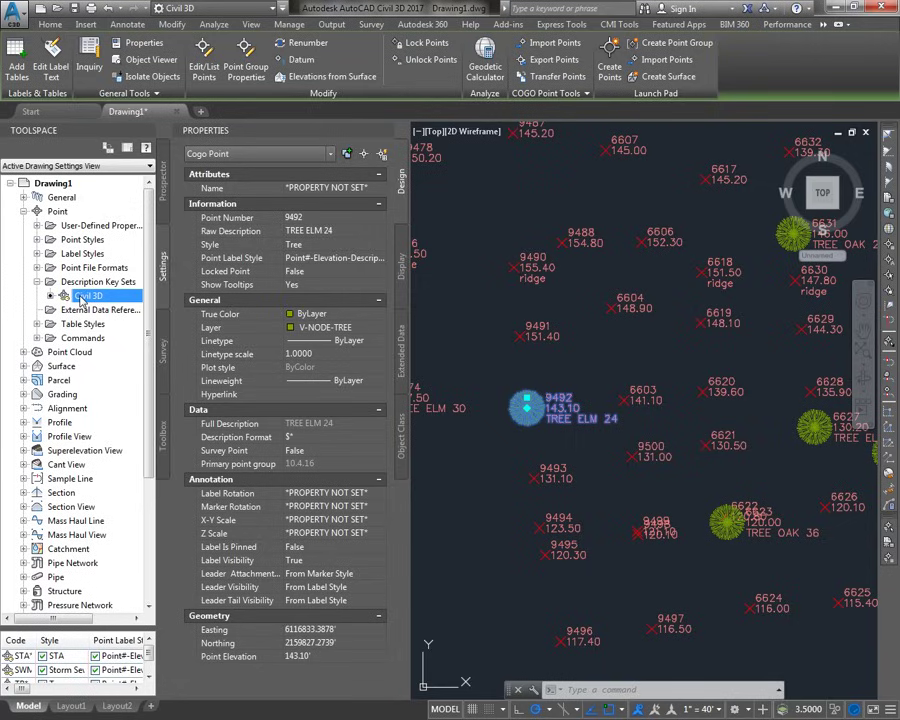
right_click(80, 298)
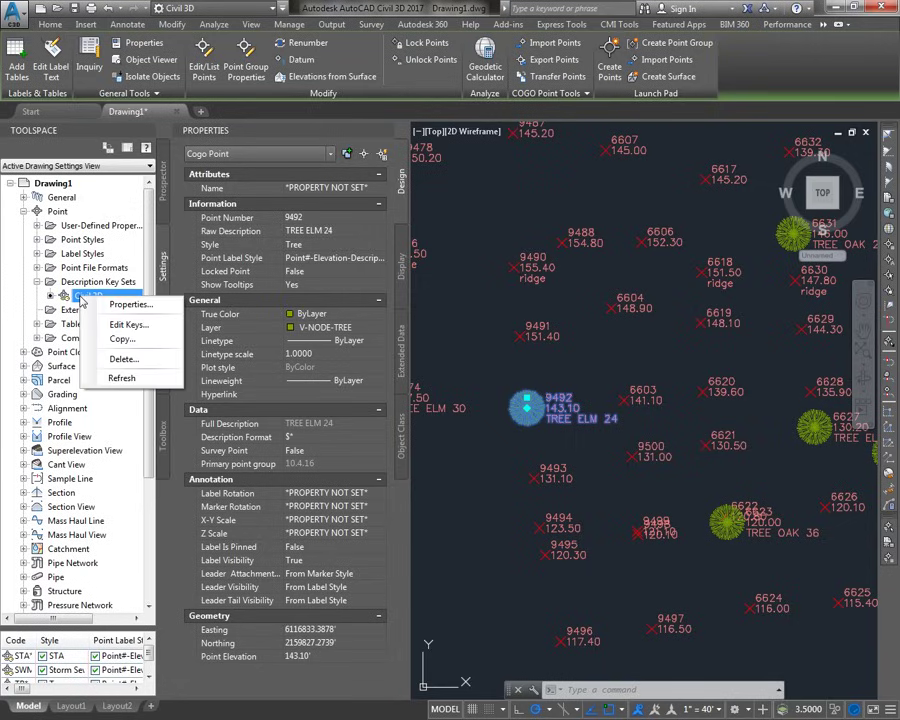
left_click(124, 325)
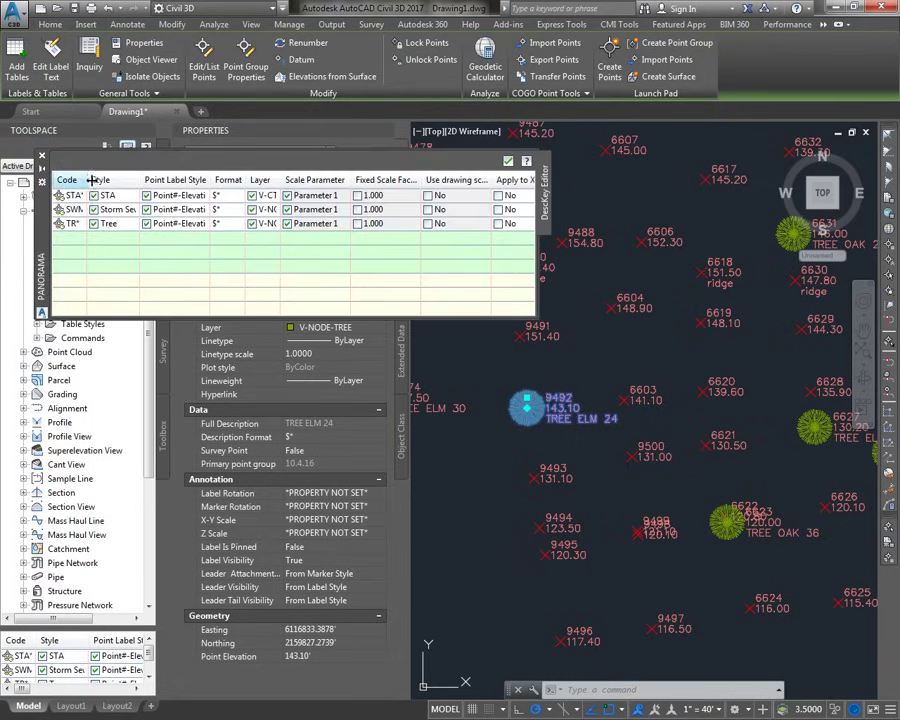
Step: Widen the Code column and select the TR* key showing Tree style and layer V-NODE-TREE
left_click_drag(88, 179, 120, 179)
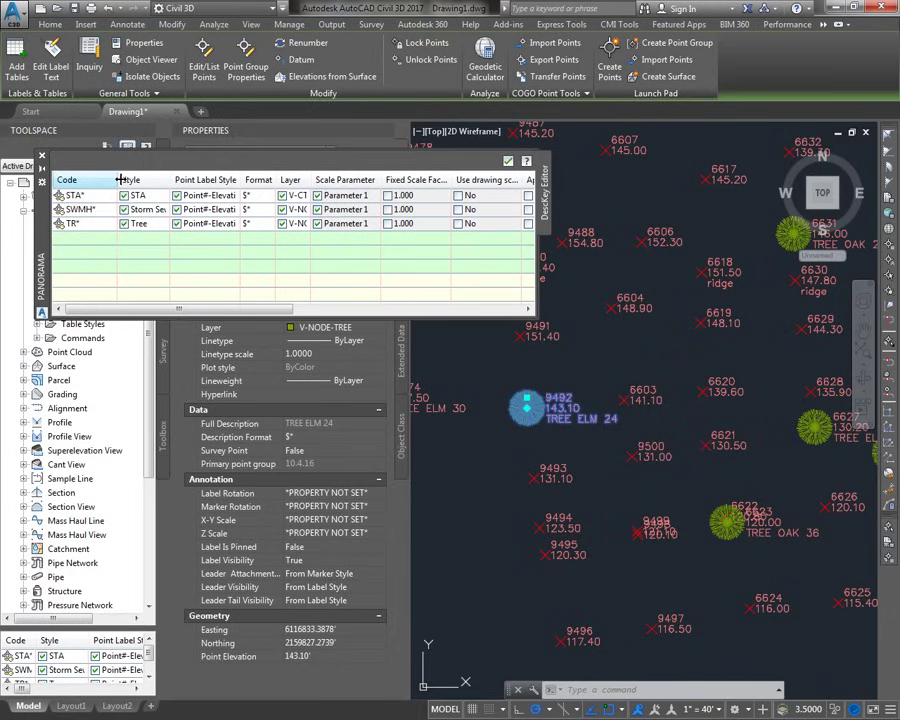
left_click(60, 224)
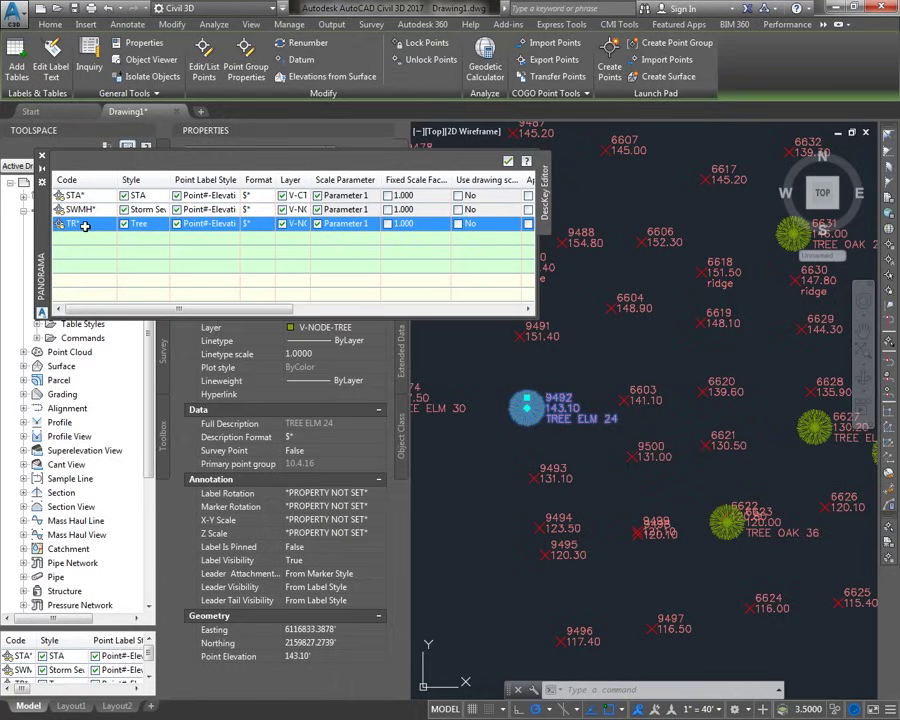
left_click_drag(88, 225, 137, 227)
mouse_move(86, 223)
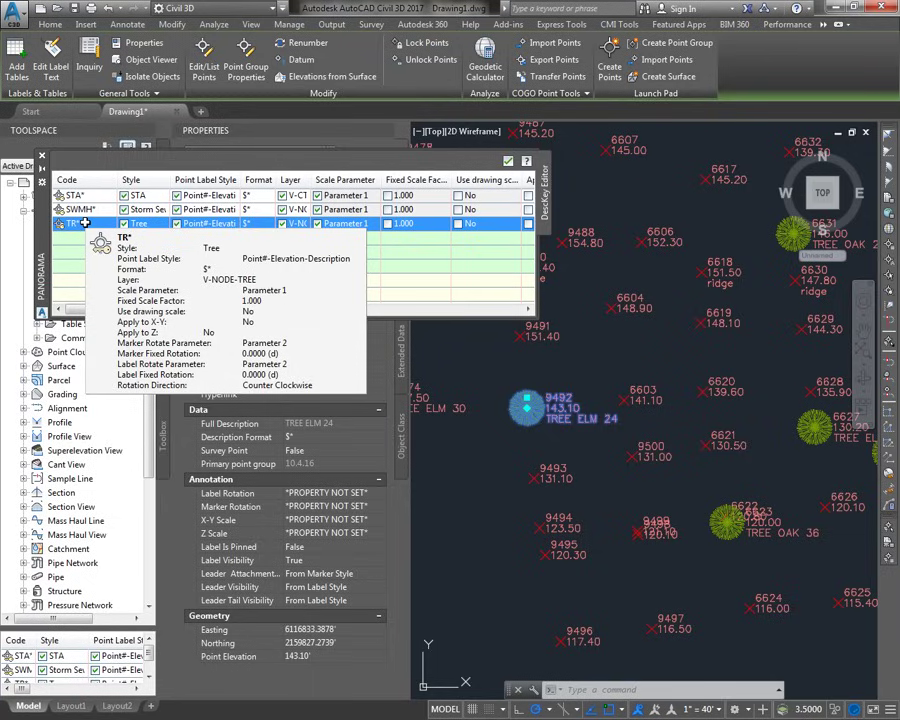
Step: Change the TR* code to *TREE*, turn off its point label style override, and apply
left_click(72, 224)
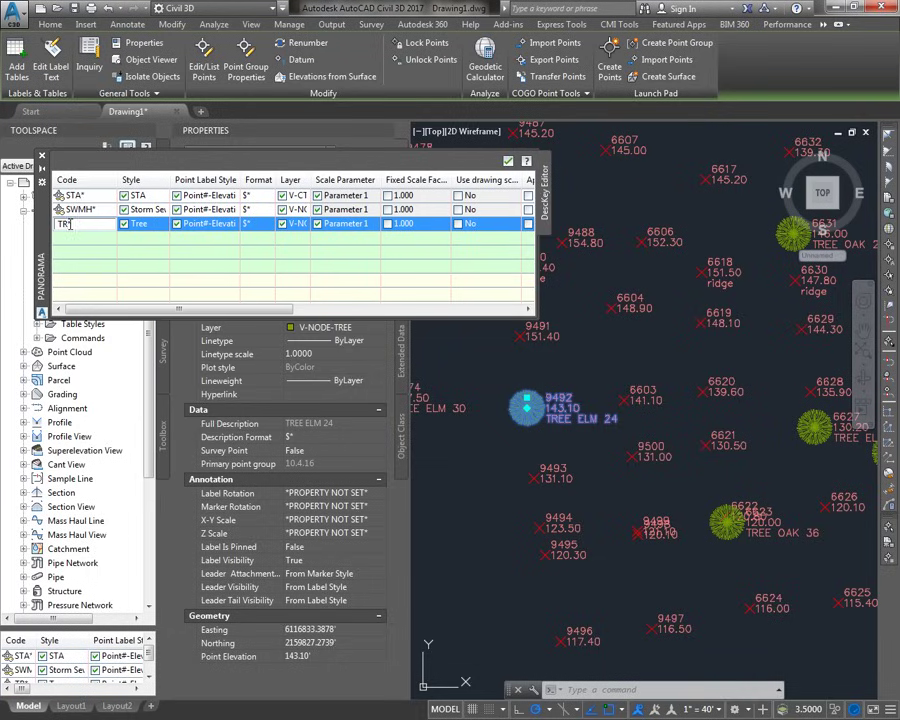
type("EE*")
left_click(60, 224)
type("*")
left_click(69, 240)
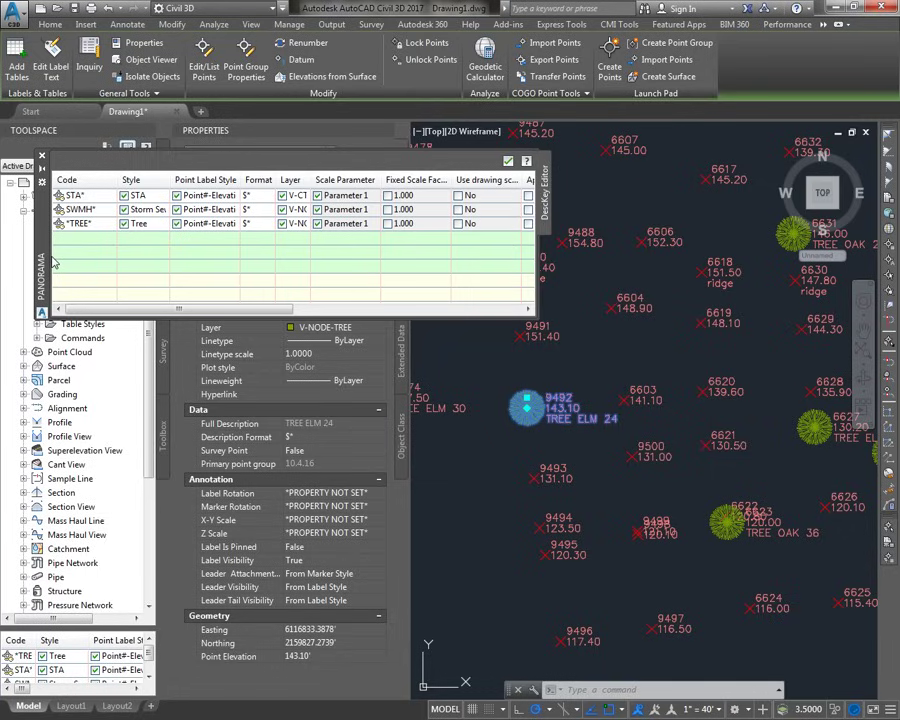
left_click(187, 225)
left_click(178, 224)
left_click(508, 161)
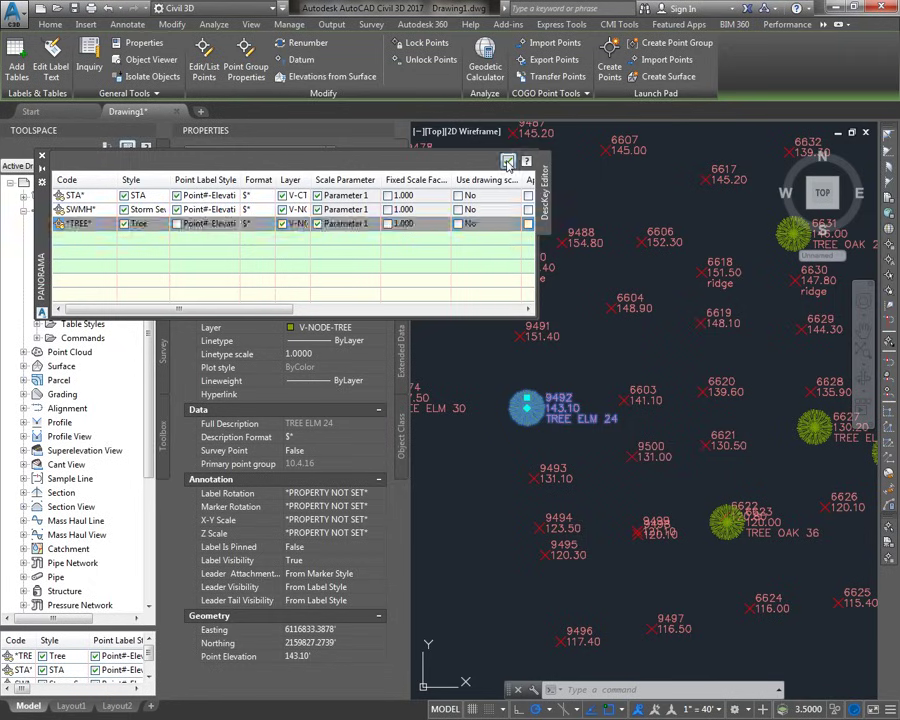
key("Escape")
Step: Open Point Group Properties for the 10.4.16 group from Prospector's Point Groups
left_click(535, 336)
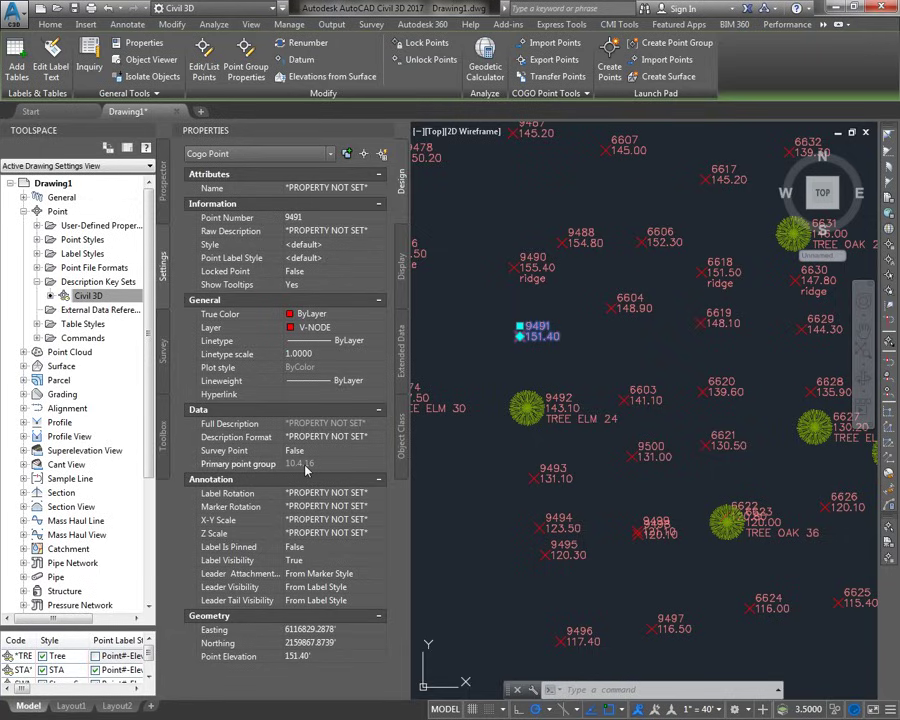
left_click(167, 197)
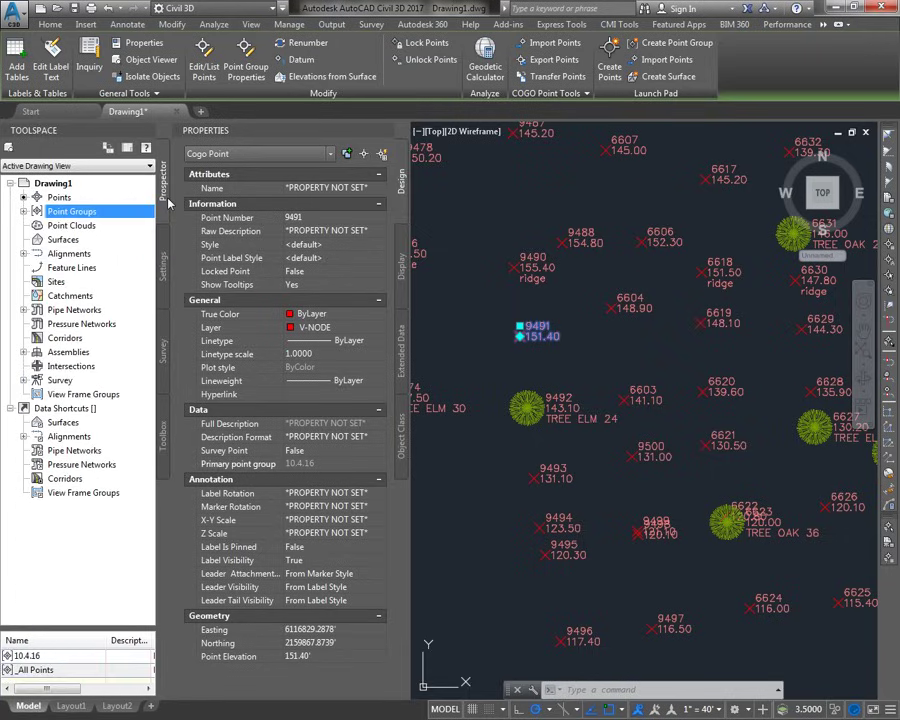
left_click(23, 211)
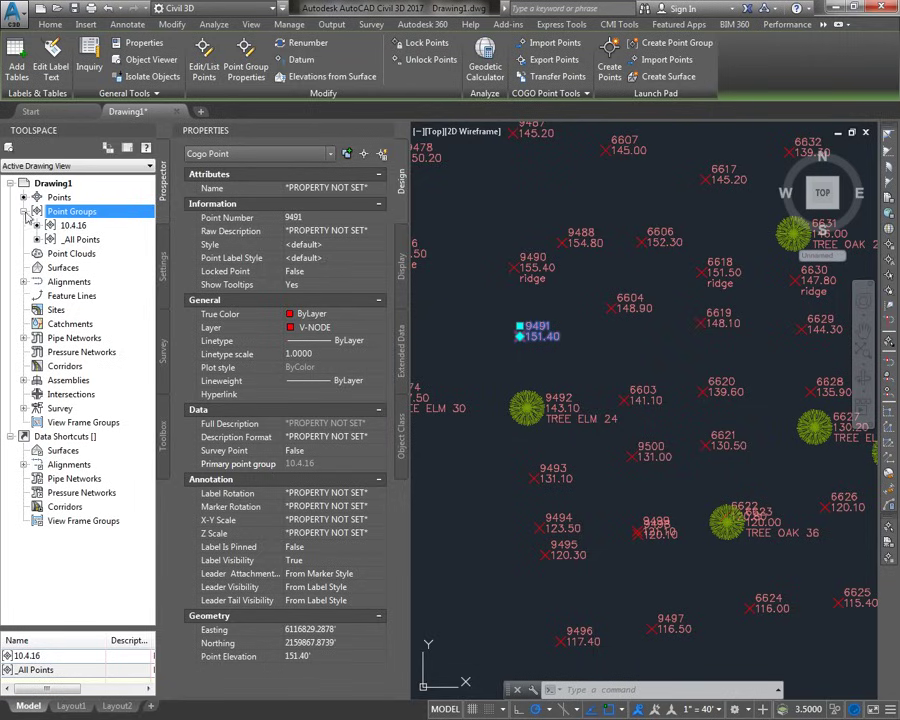
left_click(70, 227)
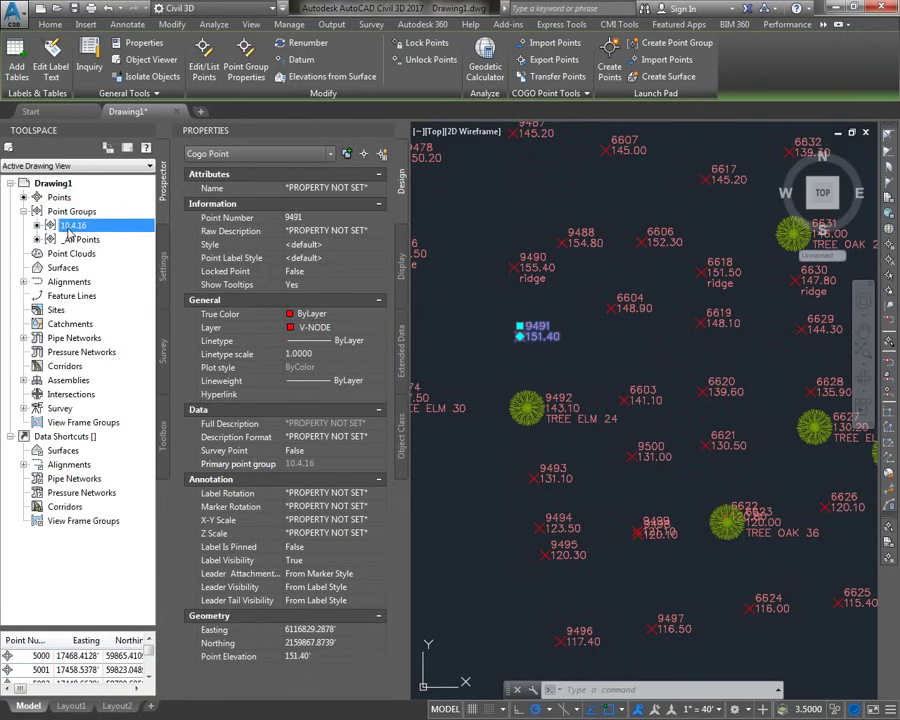
right_click(69, 232)
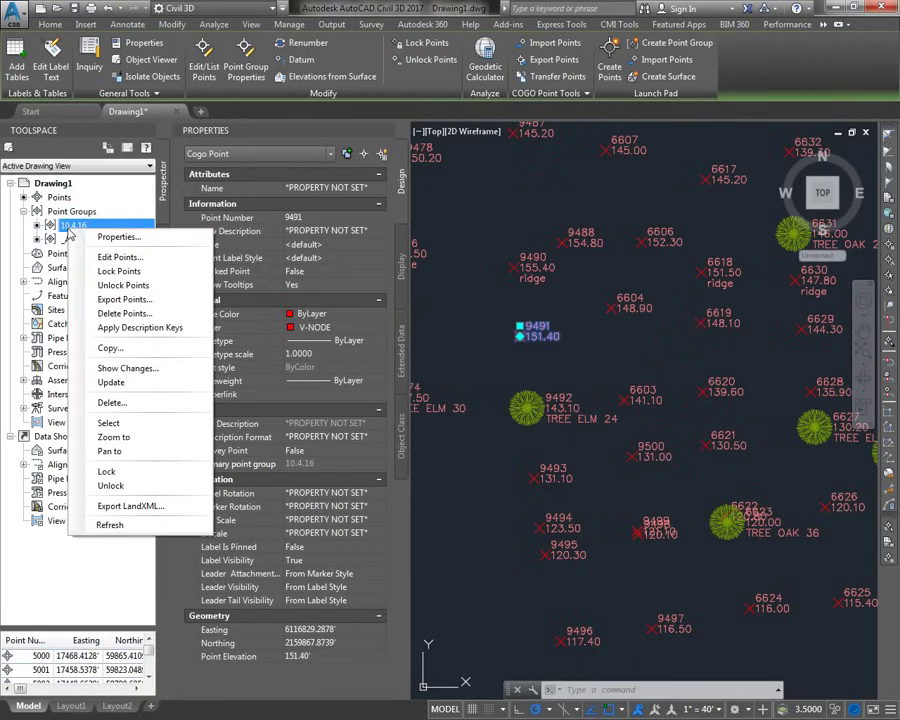
left_click(117, 237)
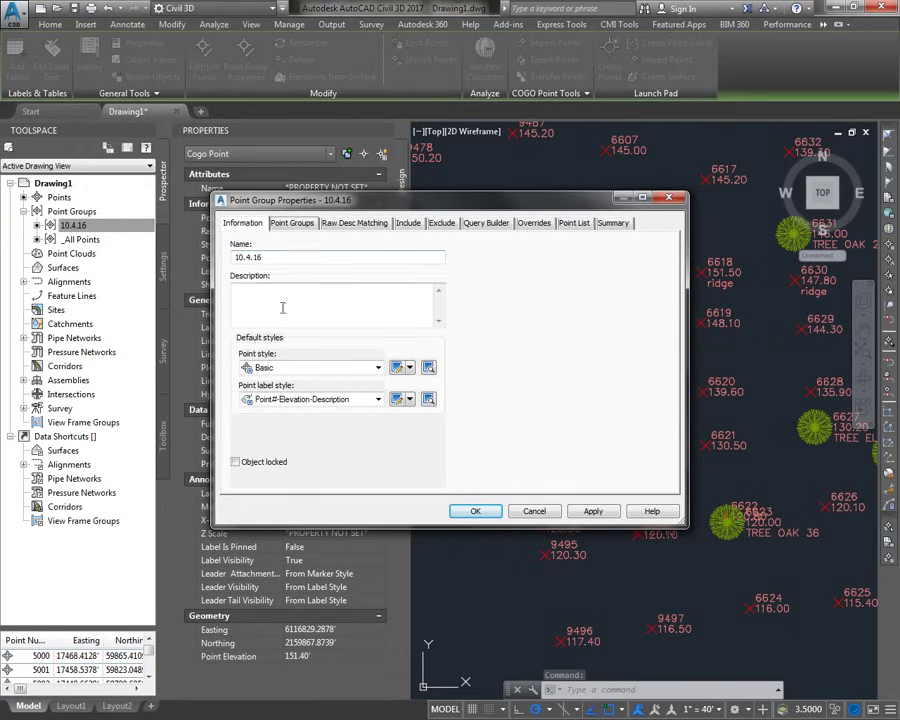
Step: Set the 10.4.16 group's point label style to Elevation Only and confirm
left_click(355, 400)
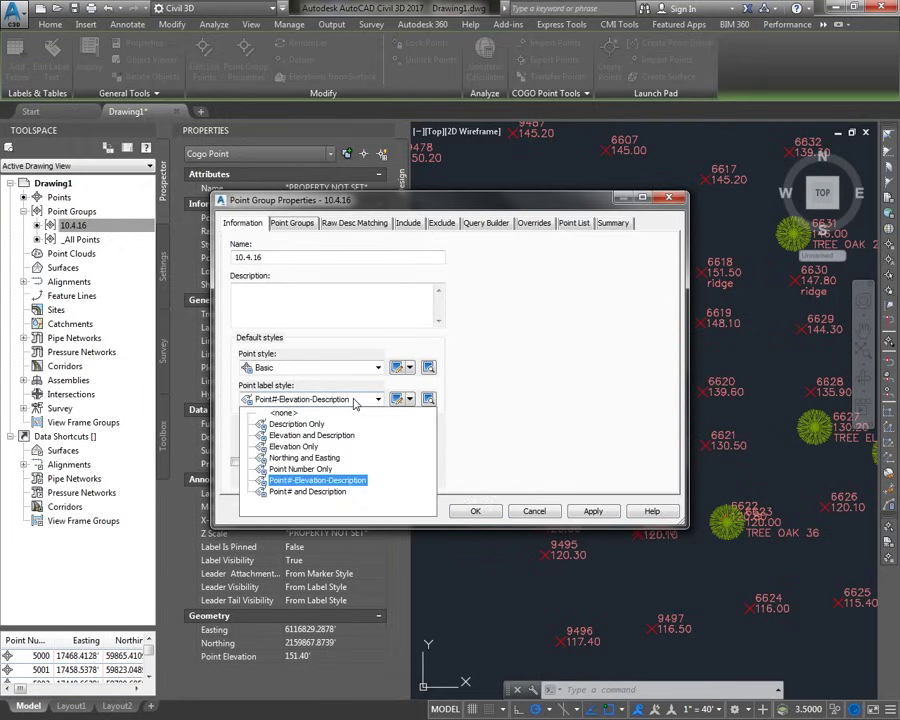
left_click(288, 446)
left_click(462, 512)
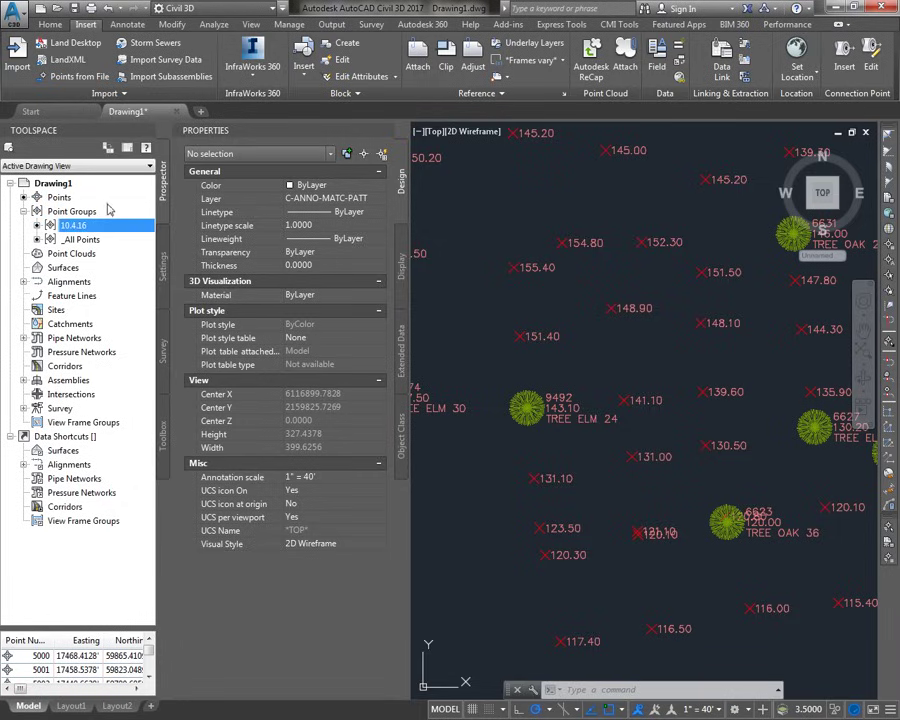
Step: Open Point Group Properties for the _All Points group
left_click(78, 240)
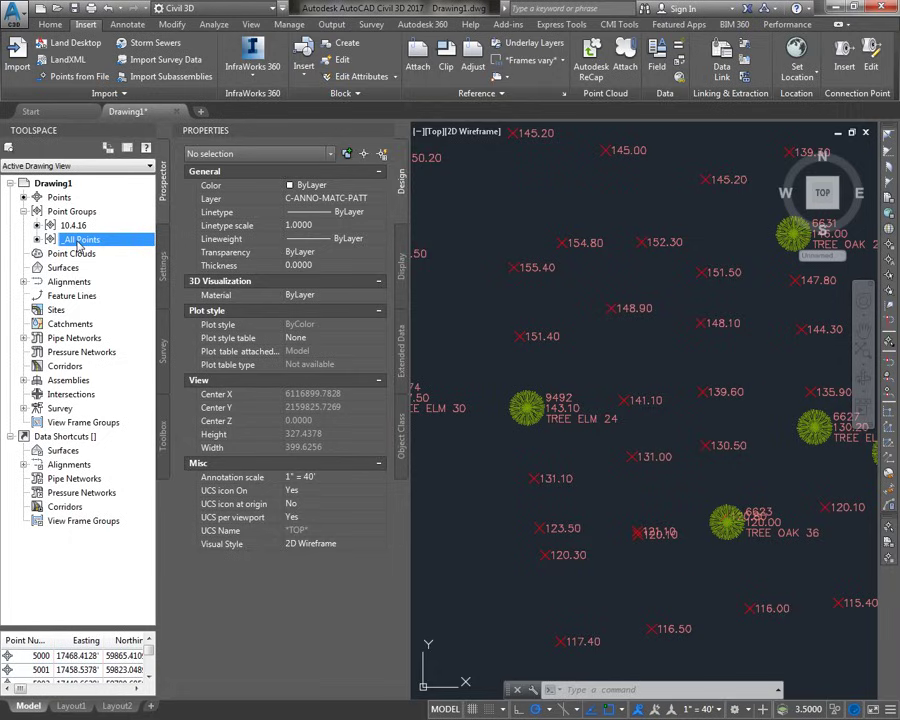
right_click(78, 244)
left_click(145, 180)
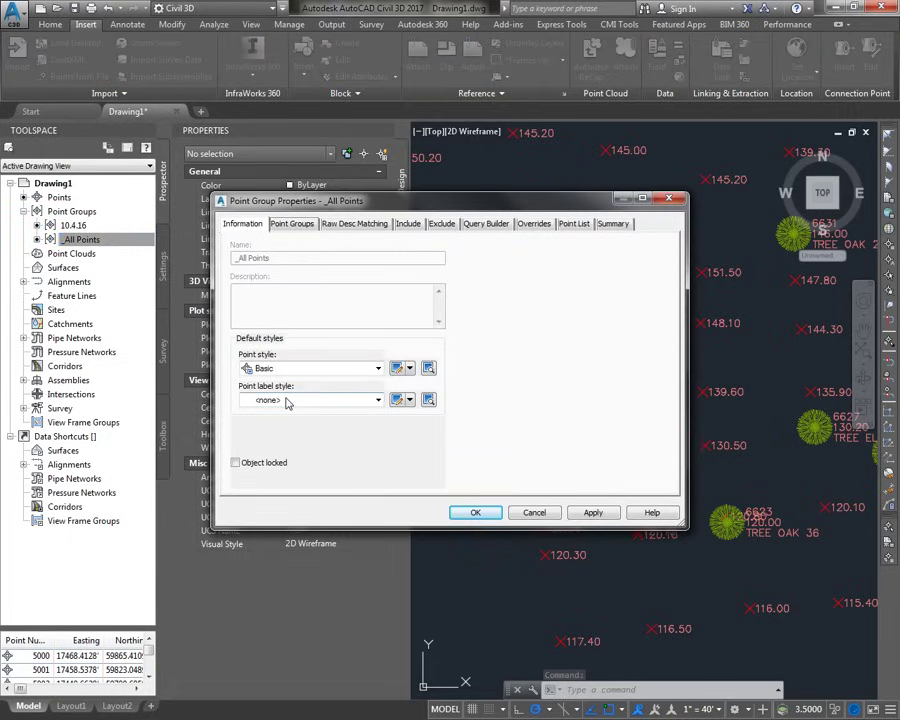
Step: Close _All Points properties unchanged and bring up the point group display order listing 10.4.16 and _All Points
left_click(473, 510)
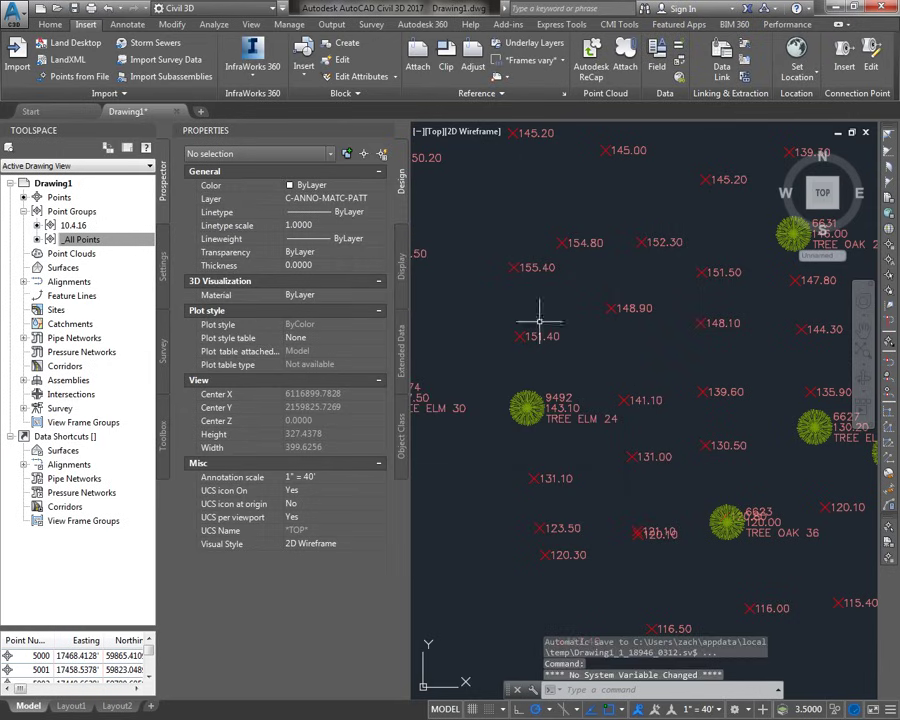
left_click(521, 334)
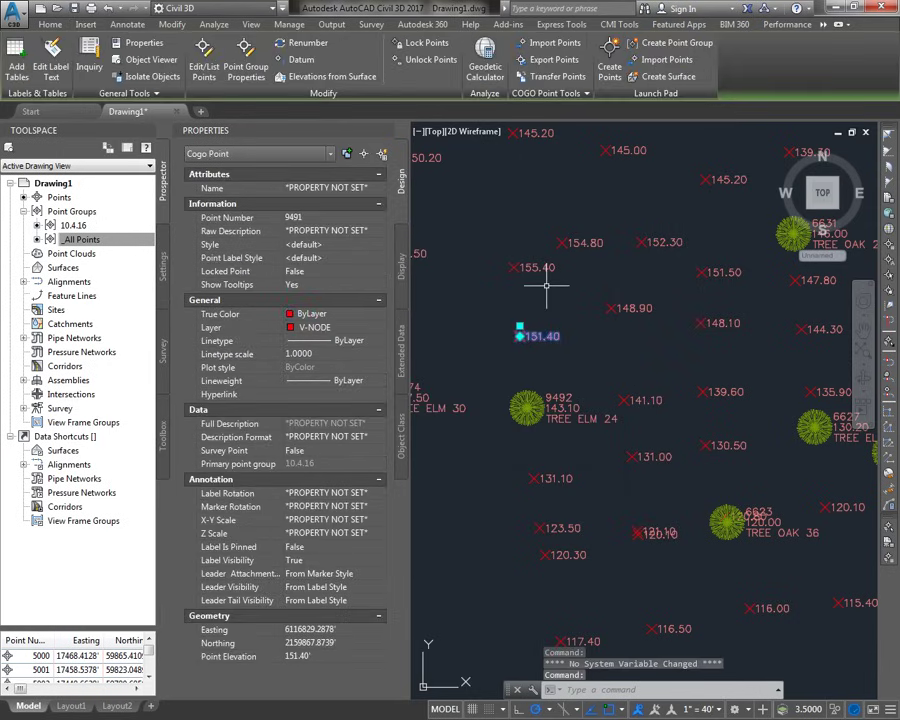
left_click(85, 241)
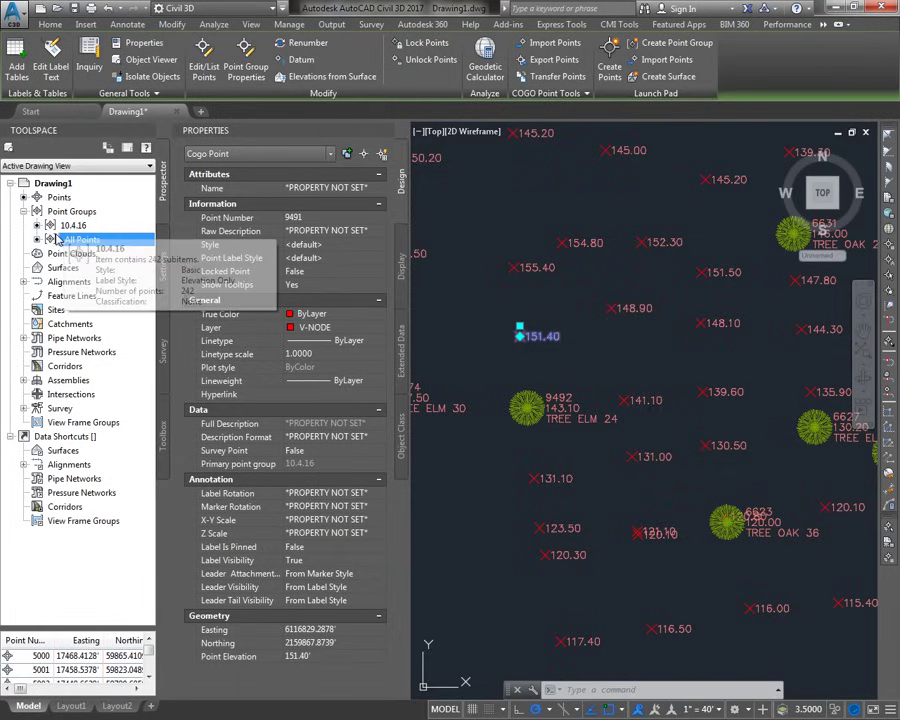
mouse_move(70, 233)
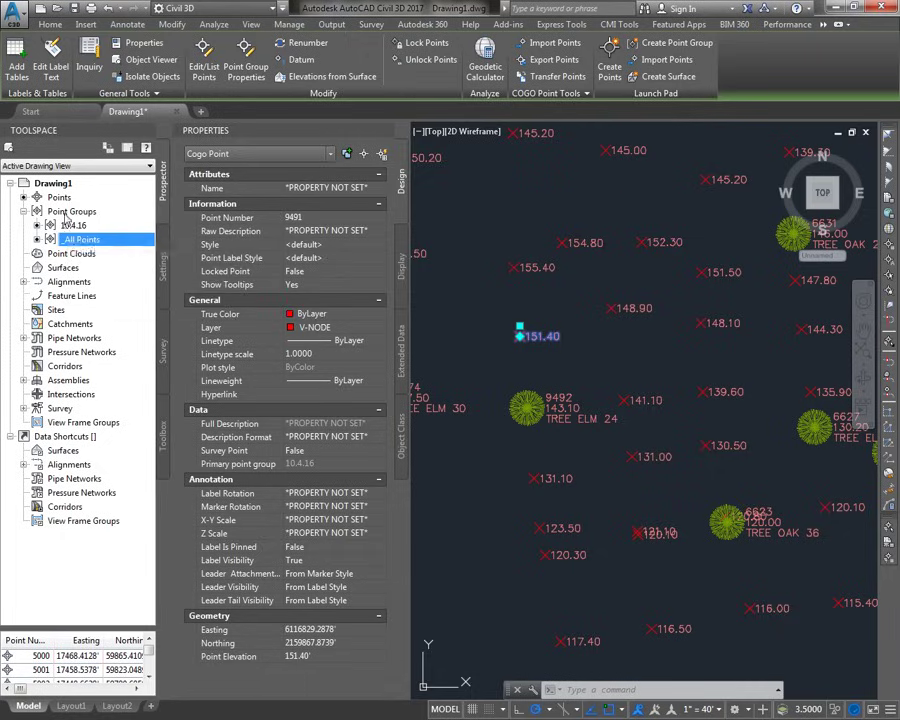
left_click(70, 212)
right_click(66, 218)
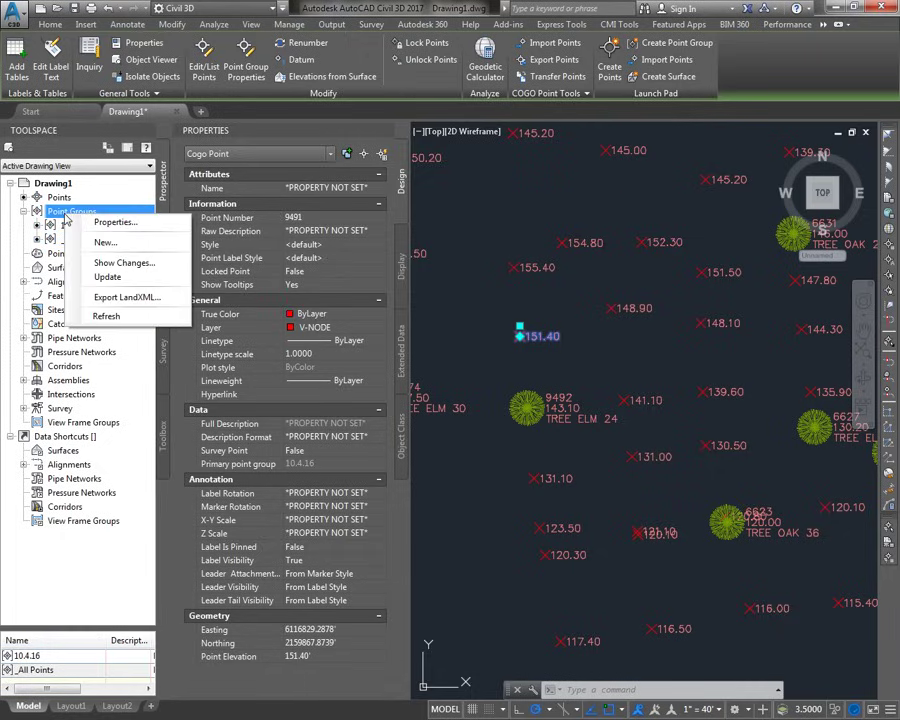
left_click(112, 222)
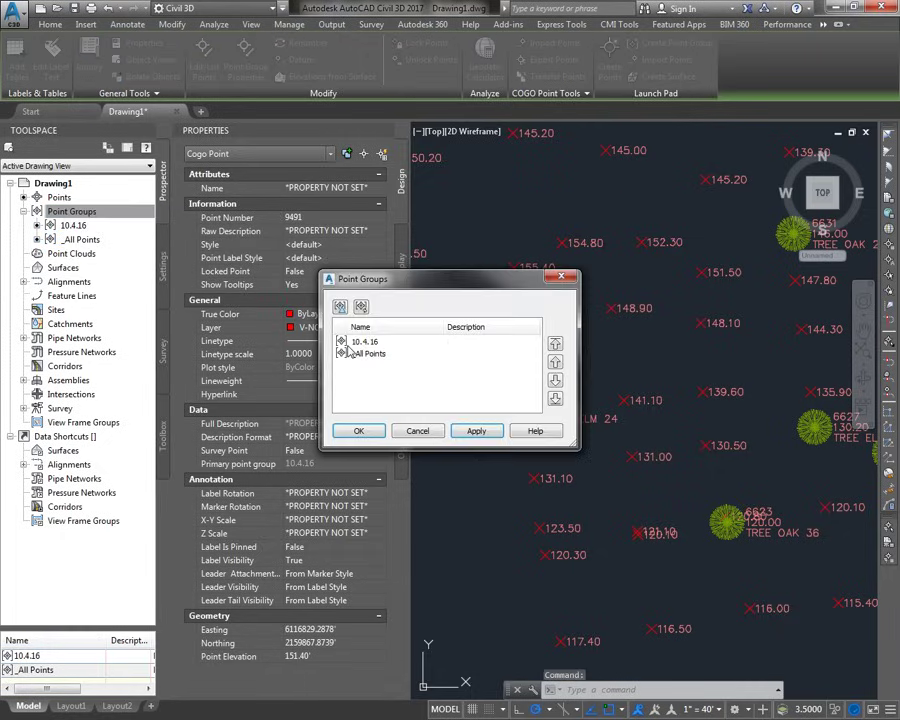
Step: Move _All Points above 10.4.16 in the point group order and apply it
left_click(357, 354)
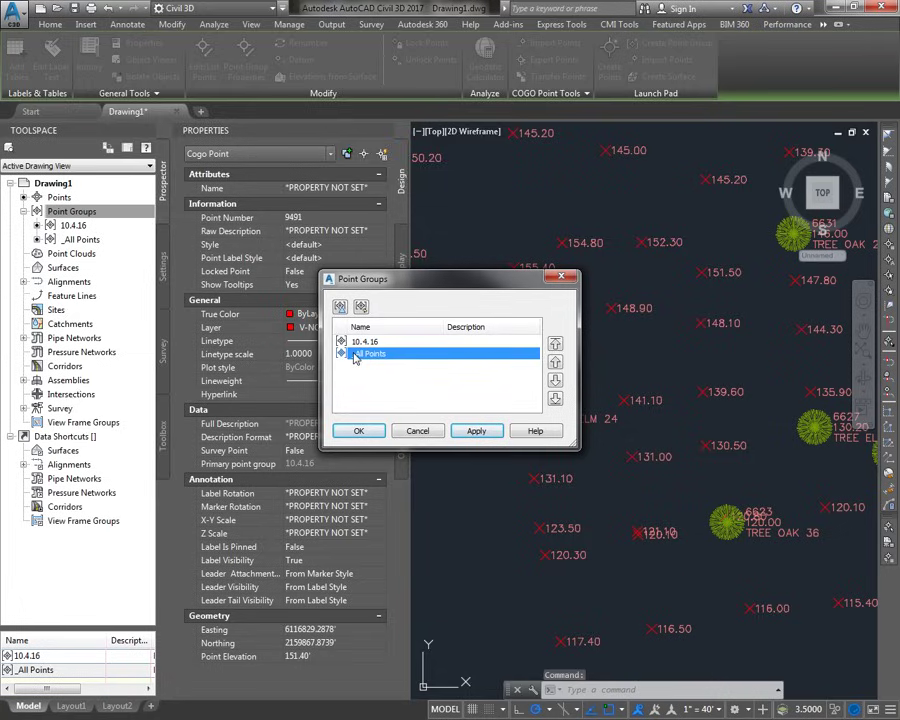
left_click(555, 343)
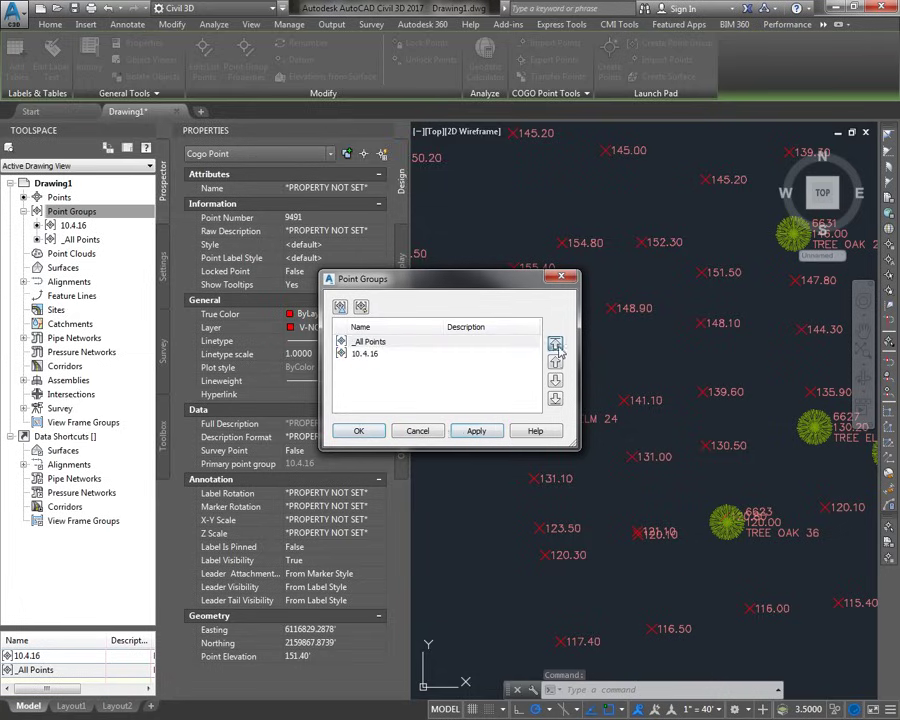
left_click(356, 428)
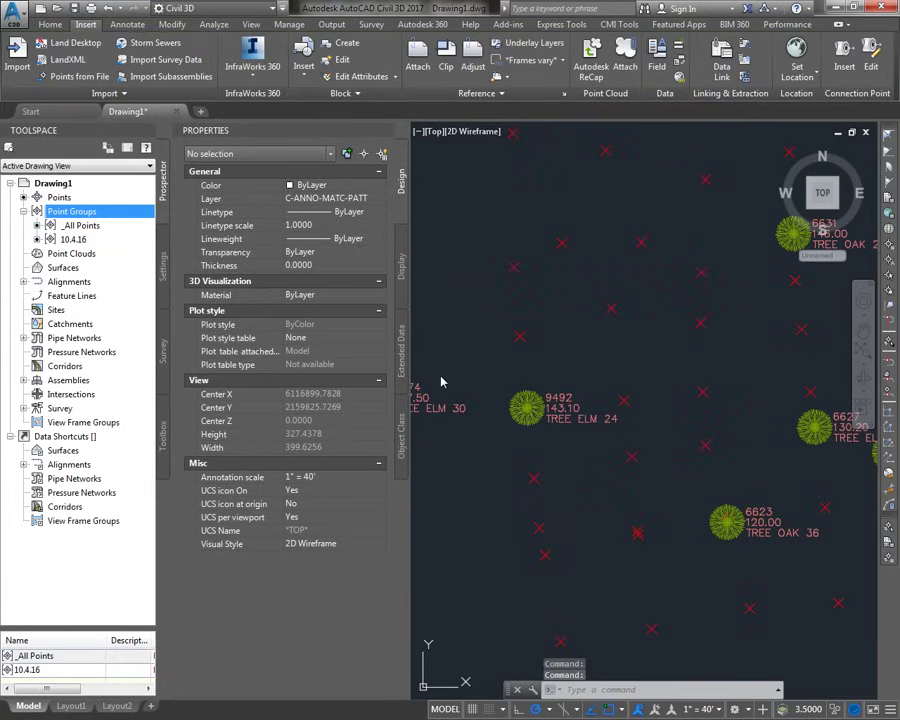
Step: Select the upper-left point in the drawing to check which group it belongs to
left_click(524, 348)
left_click(518, 332)
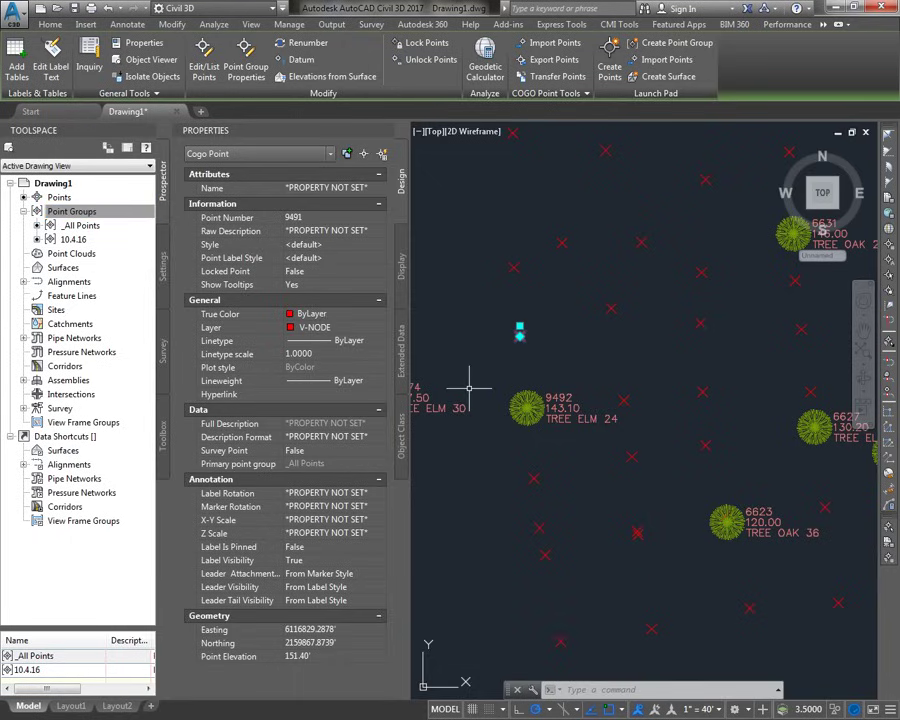
right_click(67, 213)
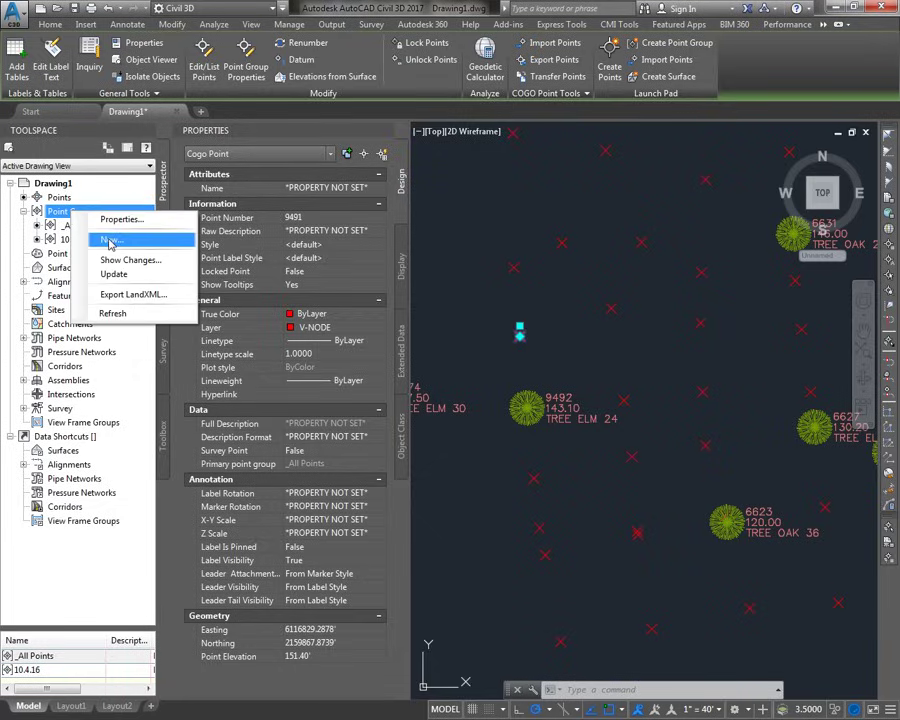
Step: Create point group '_No Display' with point and label styles <none>, including all points
left_click(110, 243)
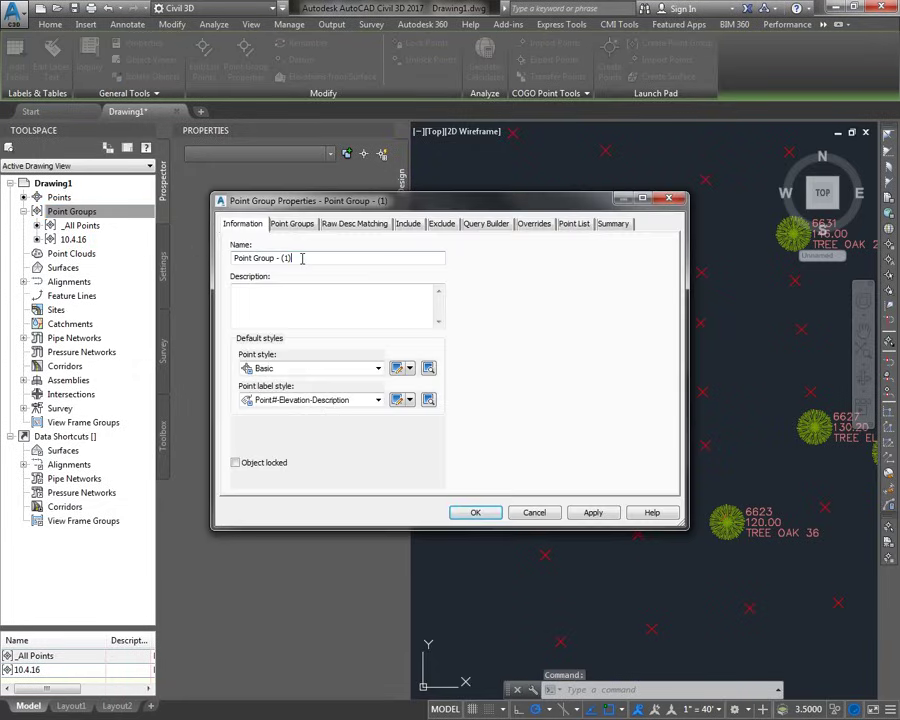
key("BackSpace")
type("_No Display")
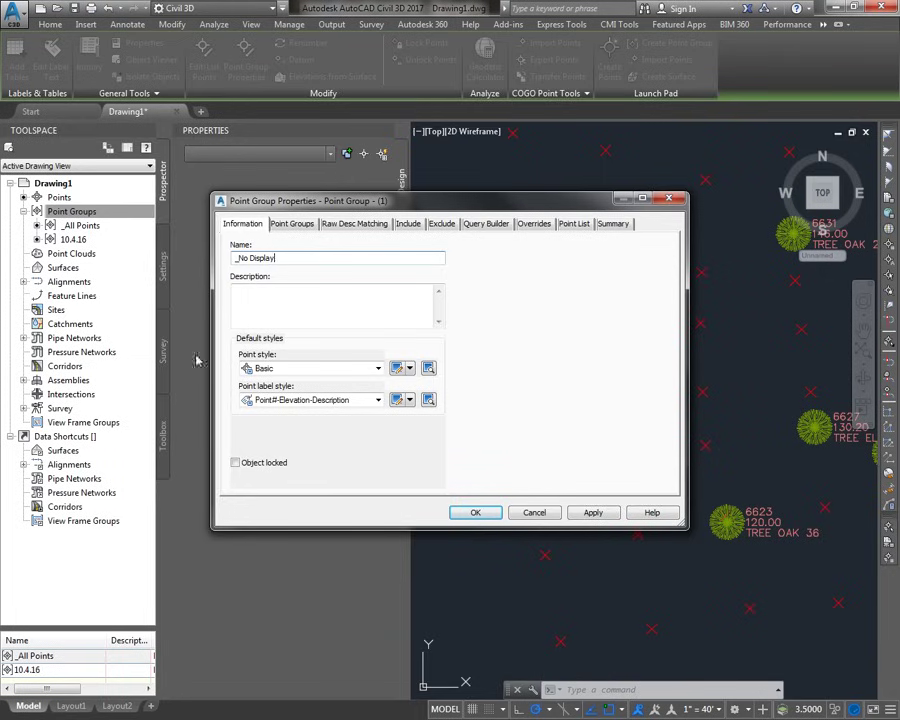
left_click(262, 368)
left_click(283, 382)
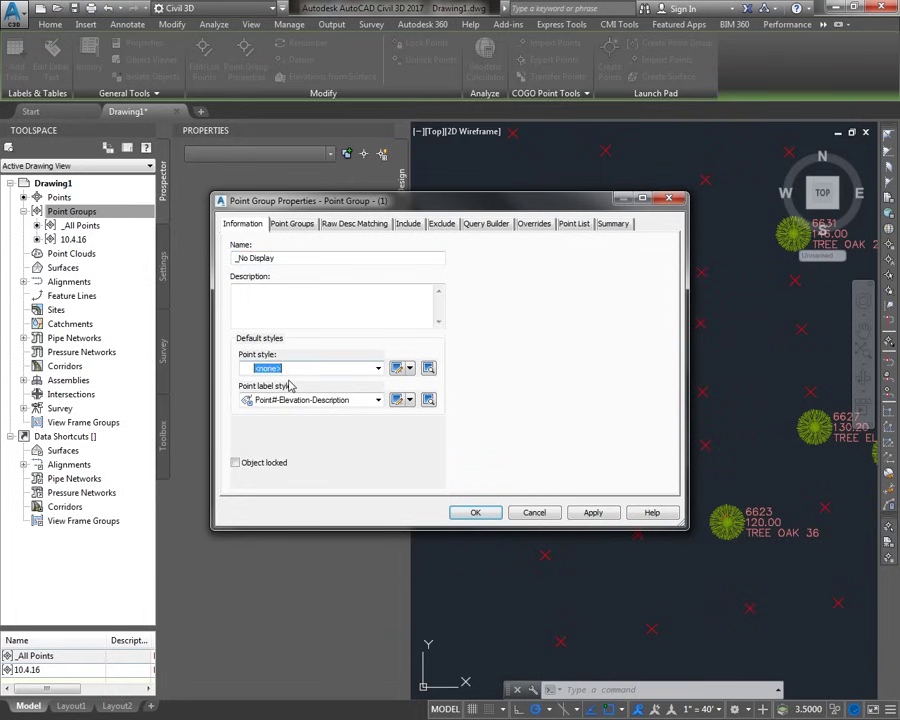
left_click(310, 399)
left_click(270, 409)
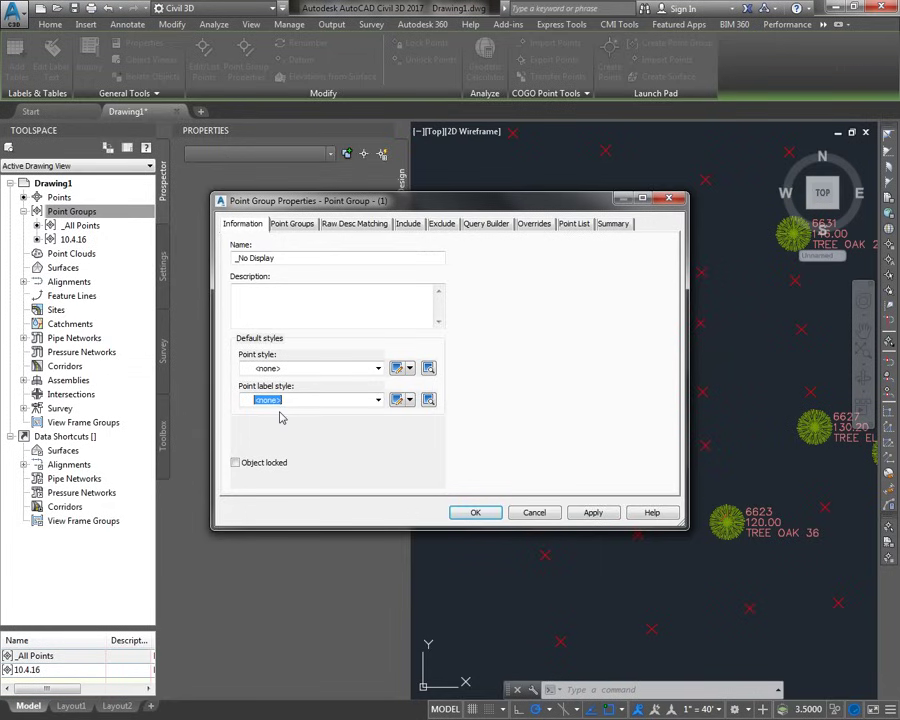
left_click(408, 224)
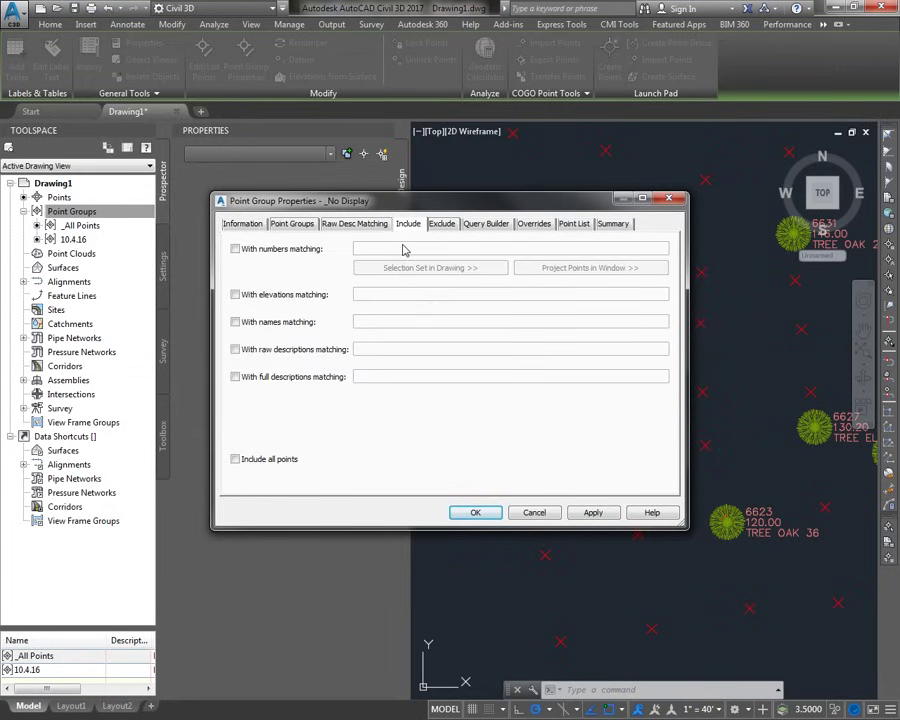
left_click(235, 459)
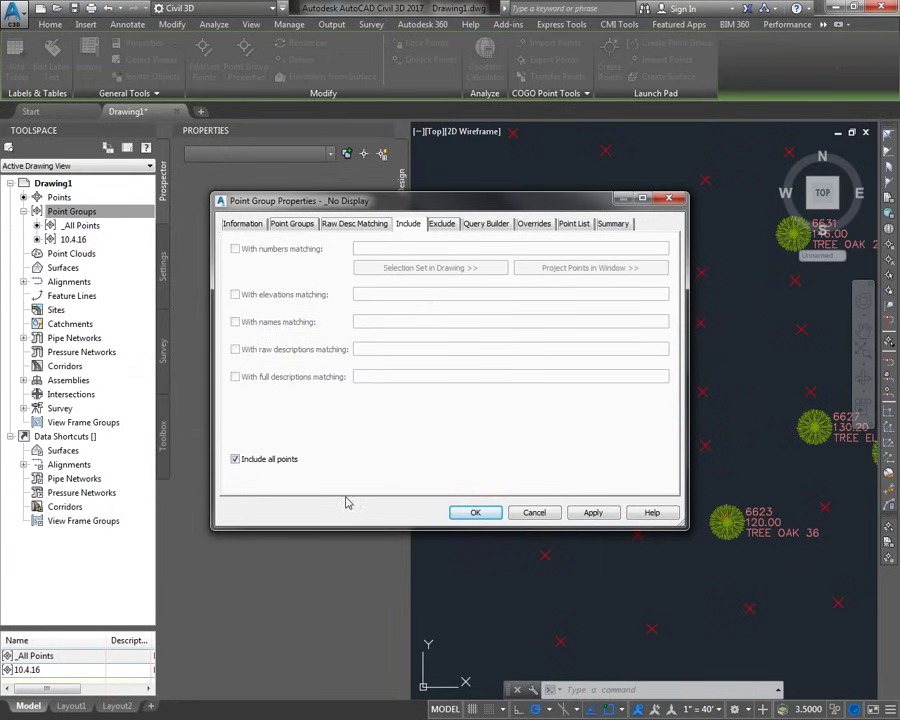
left_click(472, 512)
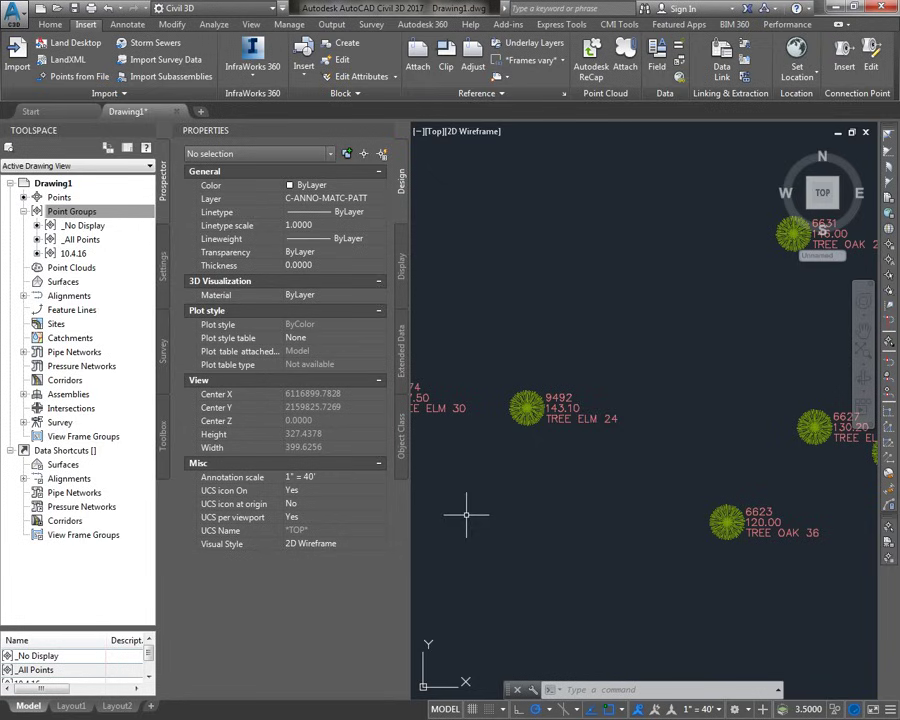
Step: Inspect tree point 9492's point style and label style settings
left_click(528, 409)
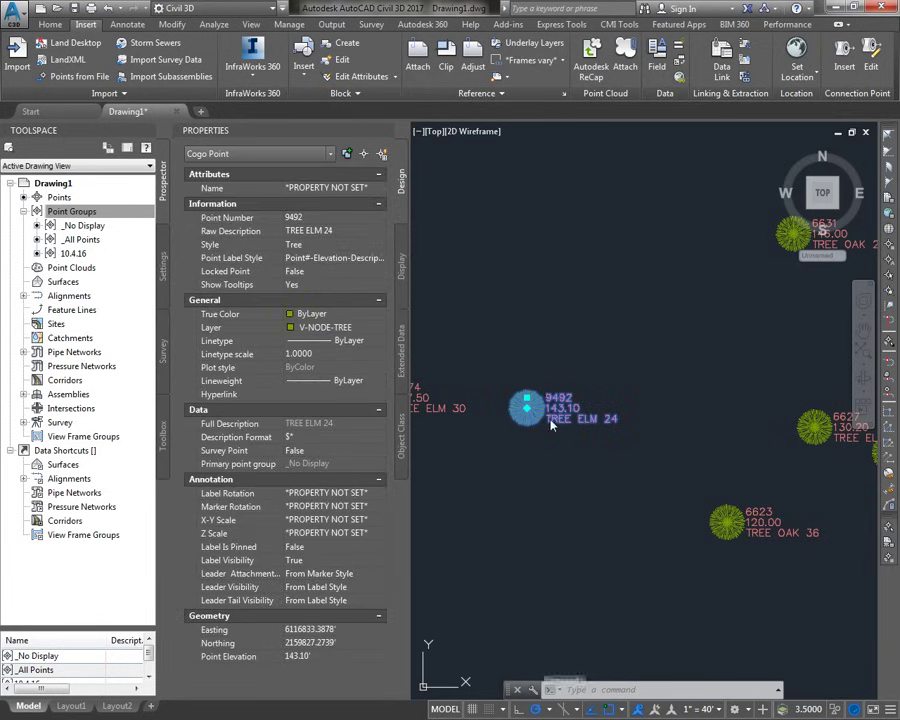
left_click(320, 244)
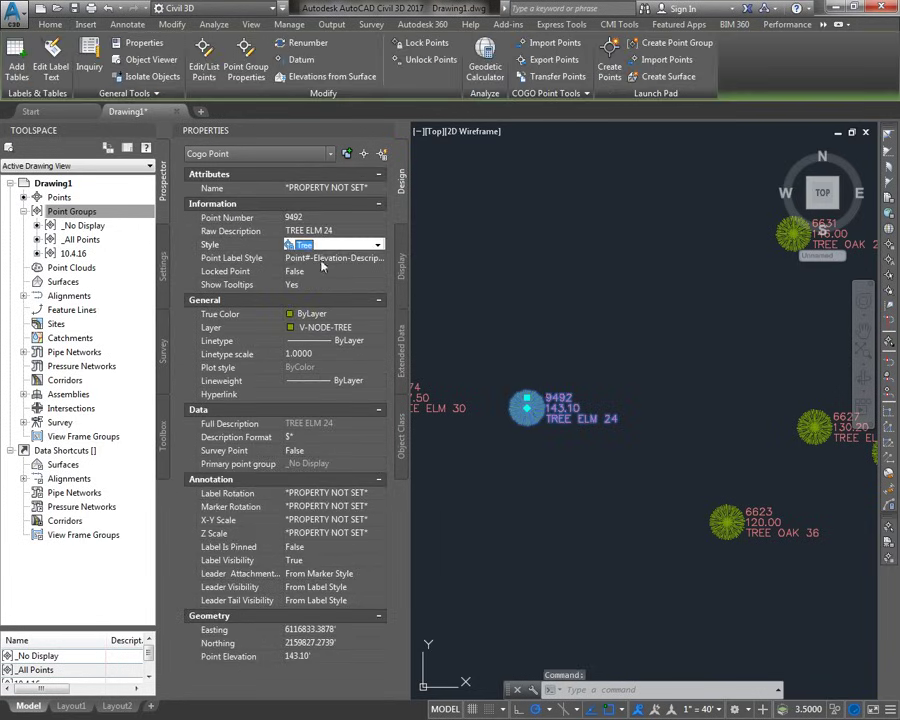
left_click(322, 259)
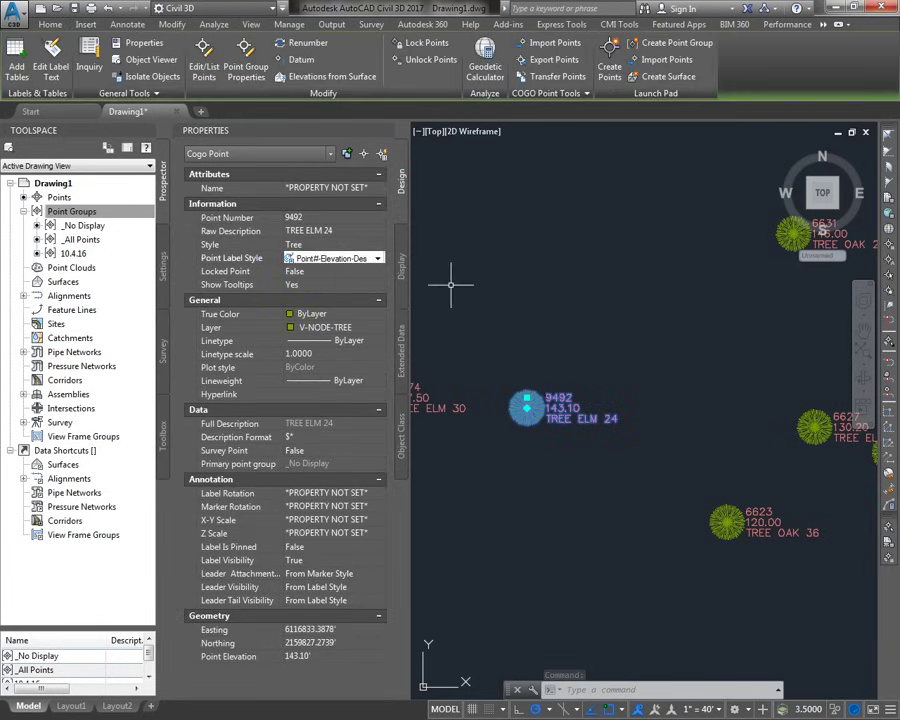
key("Escape")
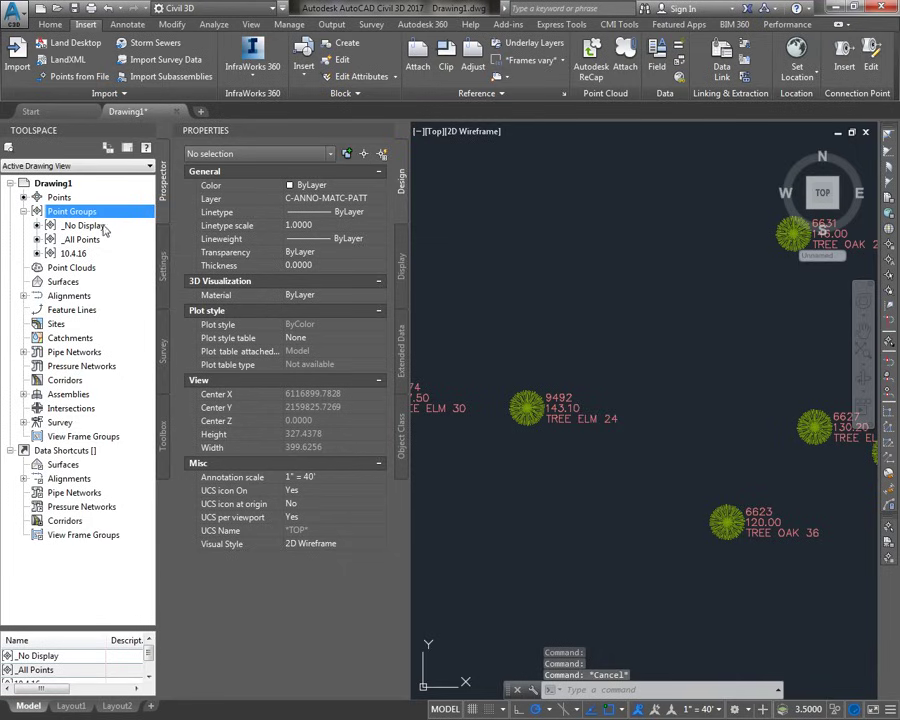
Step: Override the point style to <none> for all points in the _No Display group
left_click(104, 228)
right_click(104, 228)
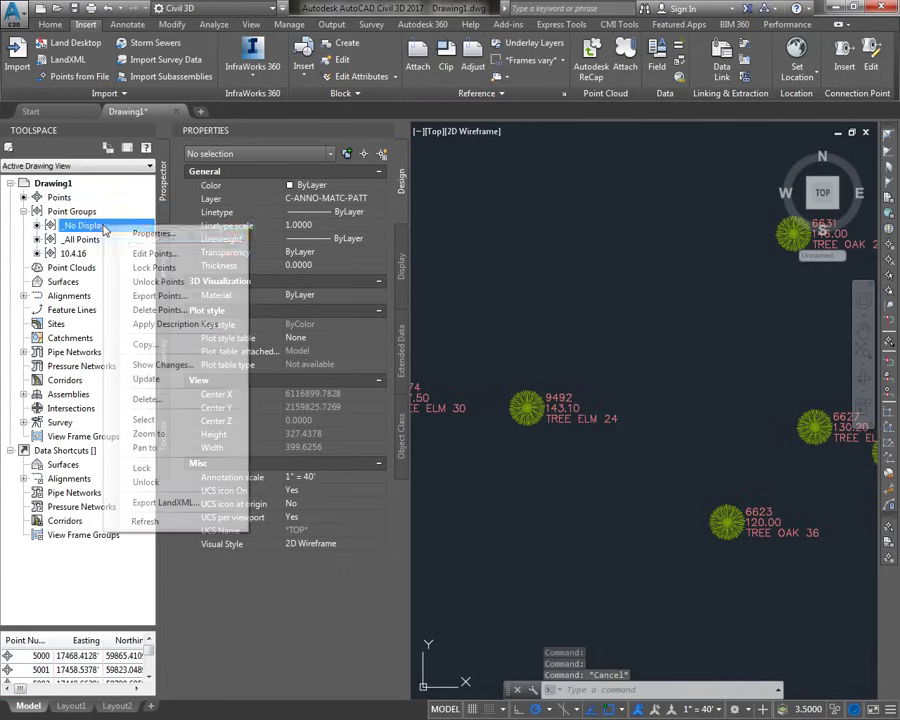
left_click(124, 232)
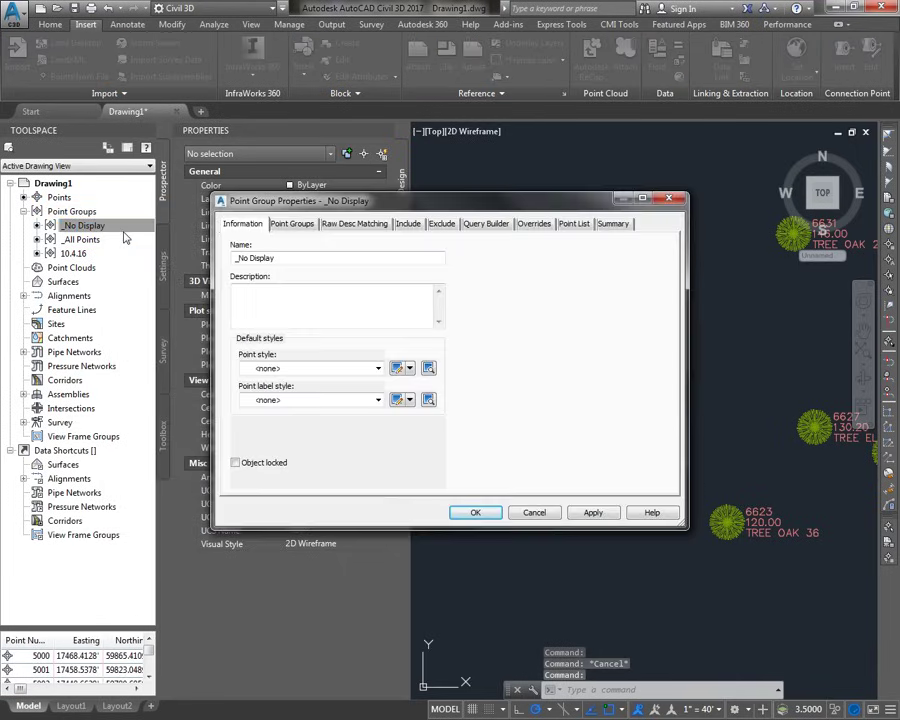
left_click(530, 228)
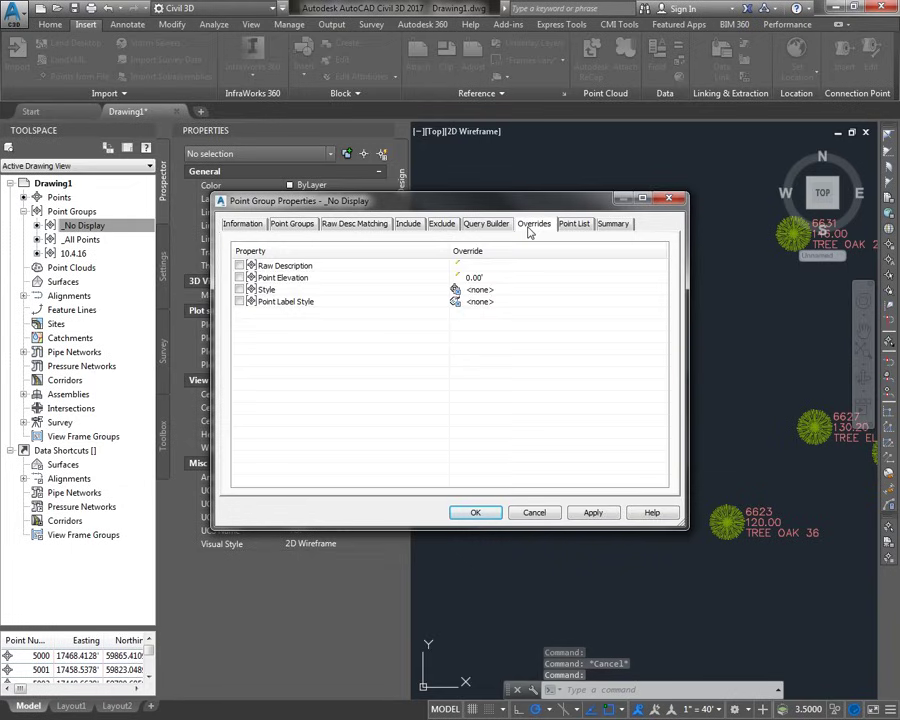
left_click(239, 290)
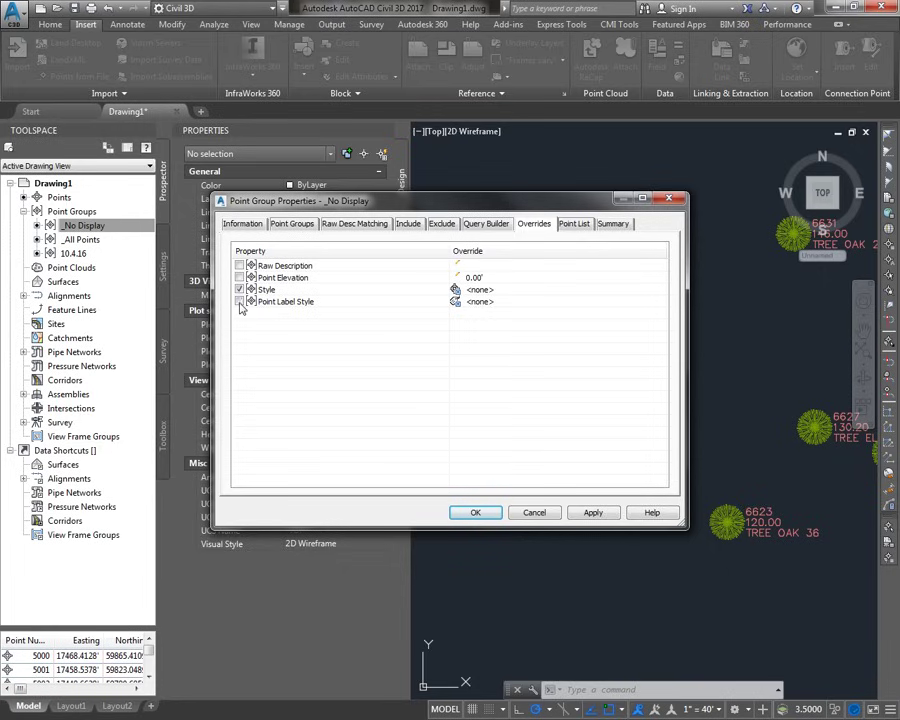
left_click(475, 512)
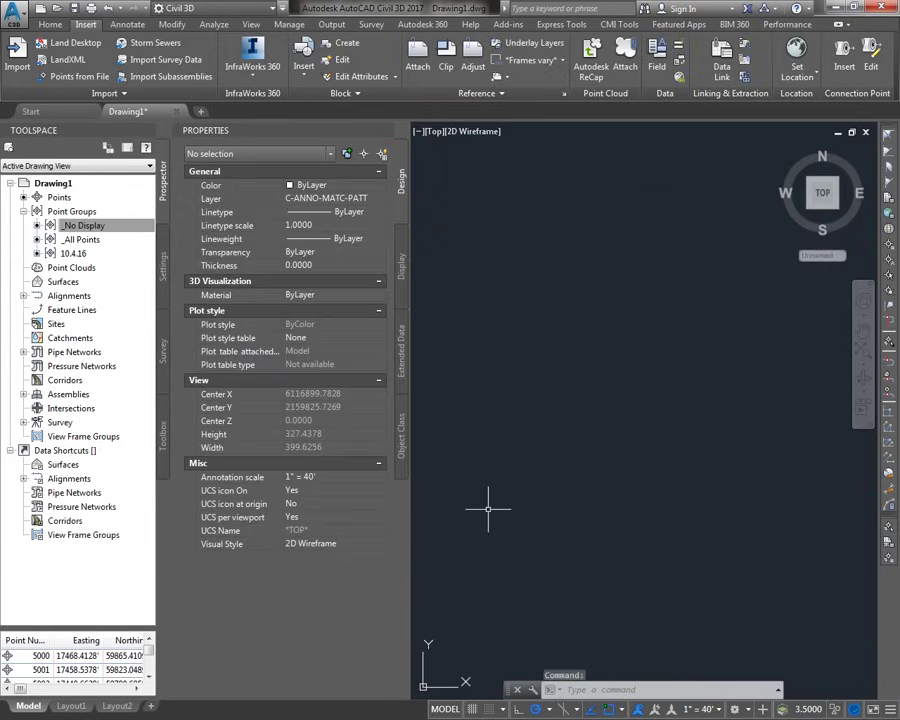
left_click(100, 212)
right_click(105, 215)
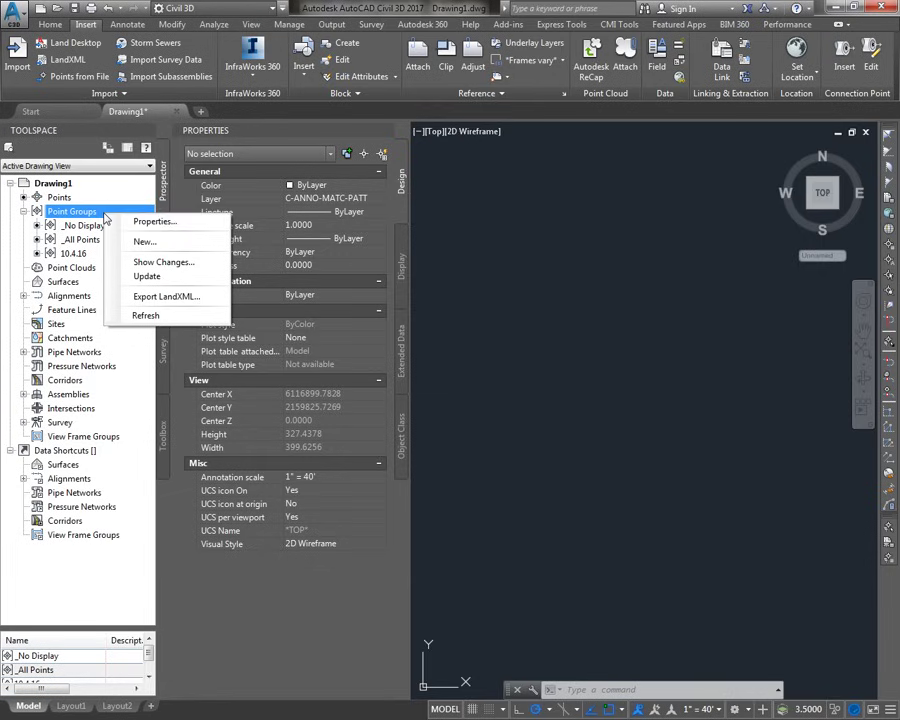
Step: Move 10.4.16 to the top of the point group order, above _No Display and _All Points
left_click(153, 221)
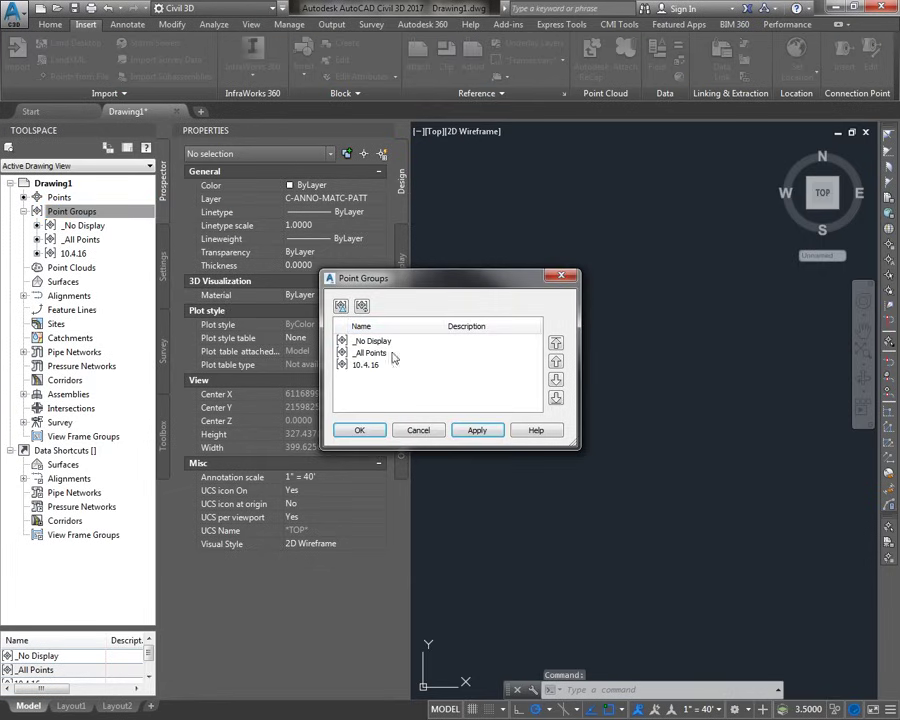
left_click(377, 367)
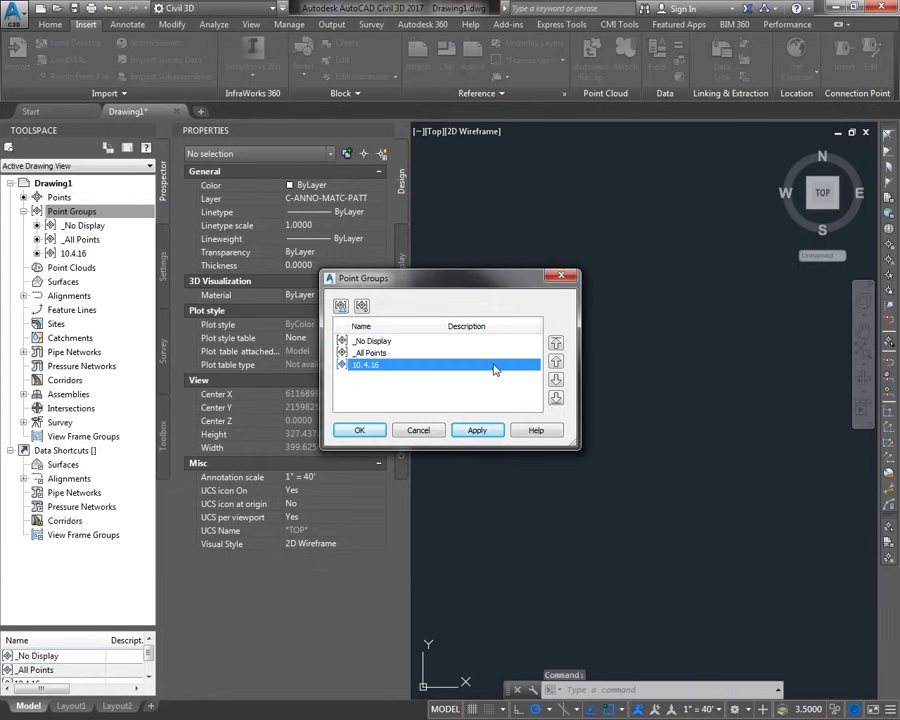
left_click(555, 343)
left_click(362, 431)
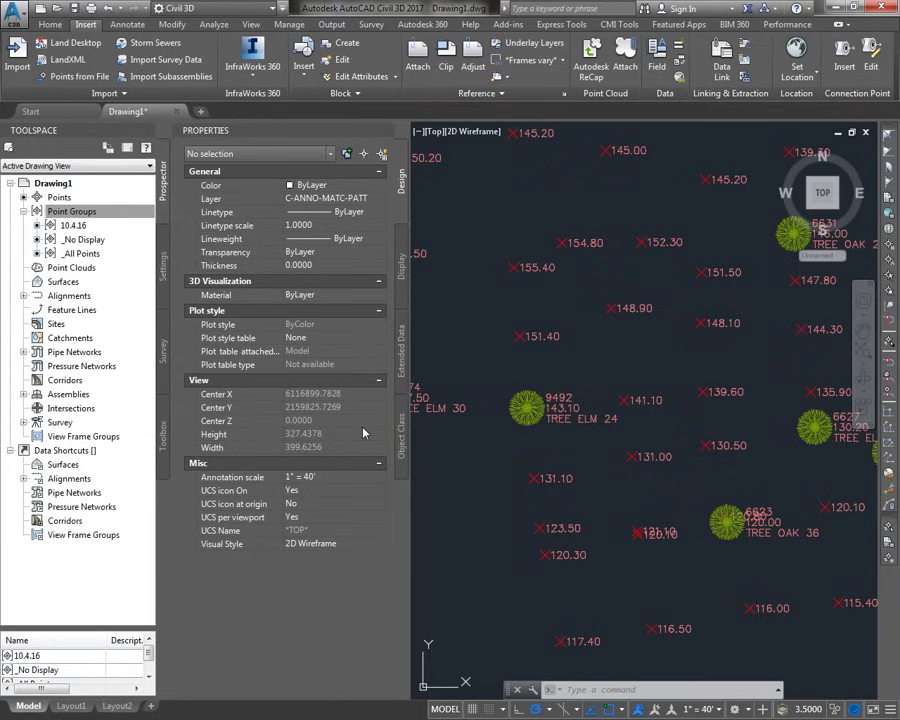
Step: Set the 10.4.16 group's point label style to Elevation and Description, then zoom out
right_click(117, 227)
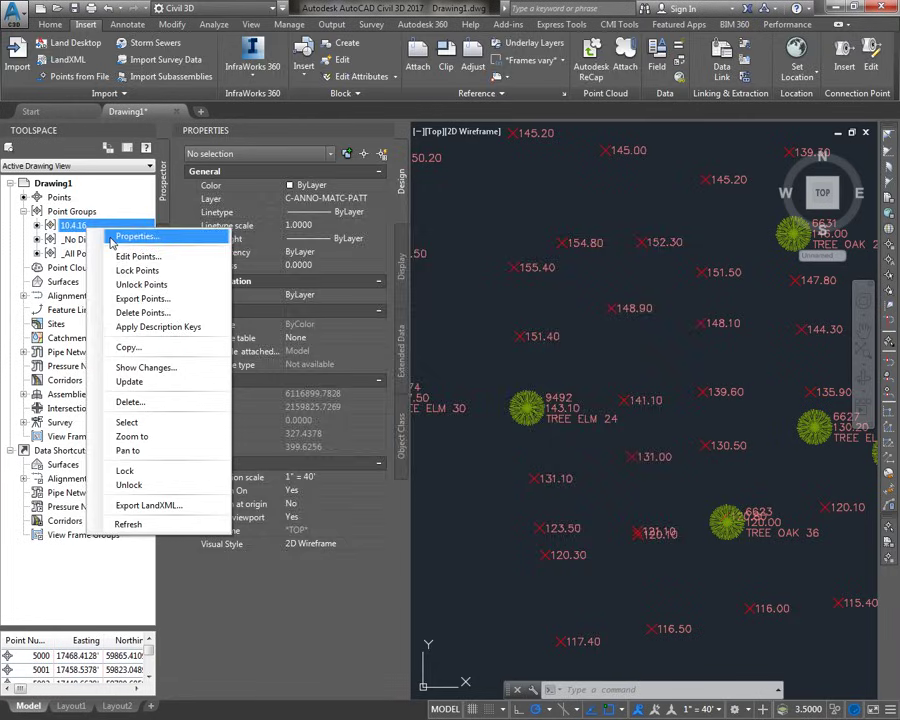
left_click(134, 232)
left_click(312, 399)
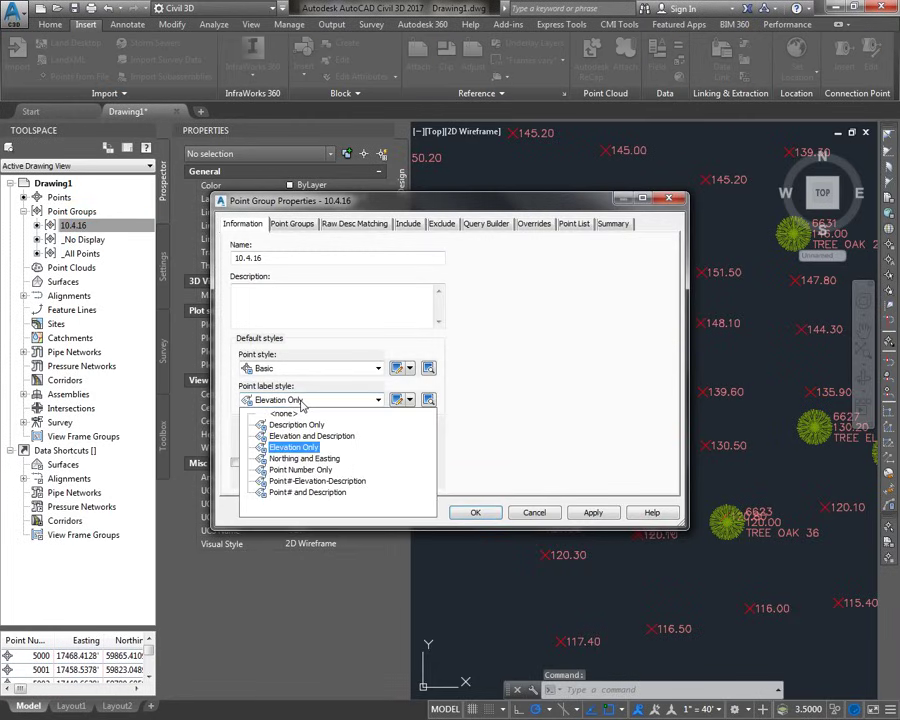
left_click(312, 437)
left_click(468, 513)
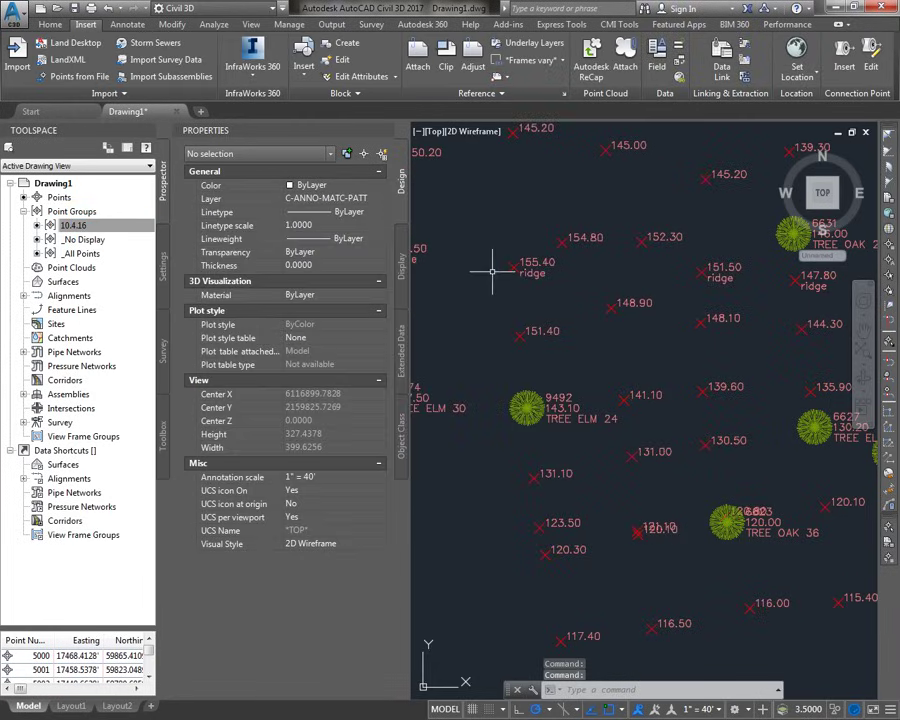
scroll(578, 297, "down", 3)
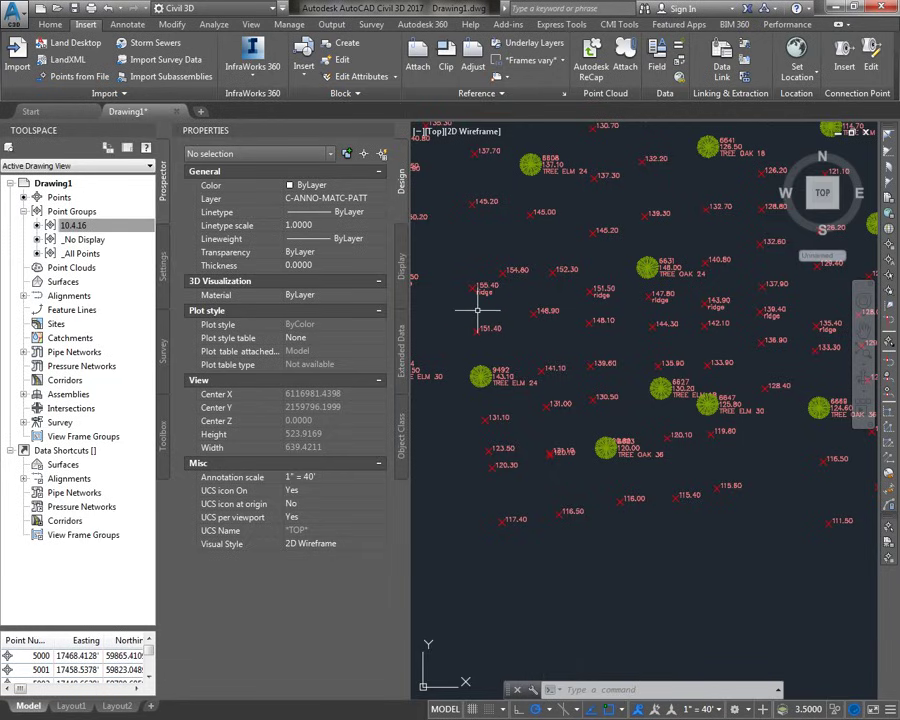
Step: Create point group 'Rige' including the 13 points whose raw description matches 'ridge'
right_click(88, 213)
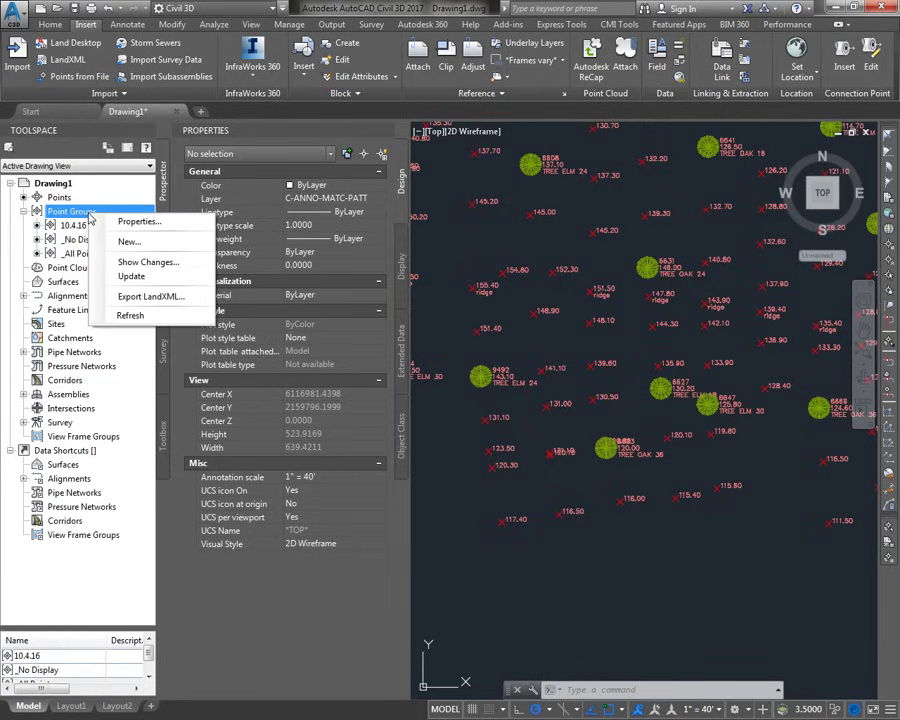
left_click(126, 240)
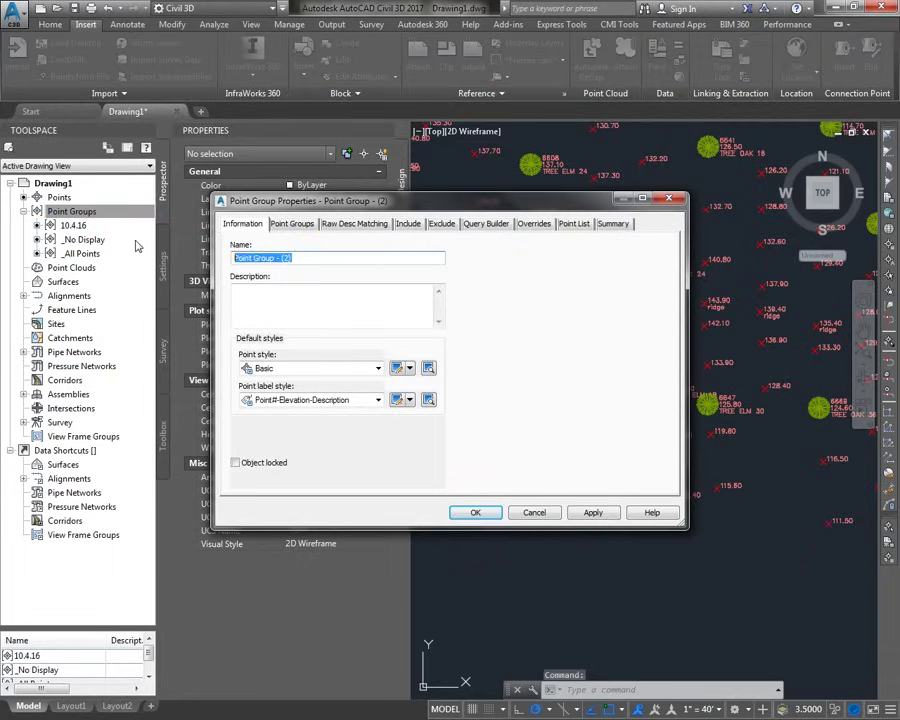
type("Rige")
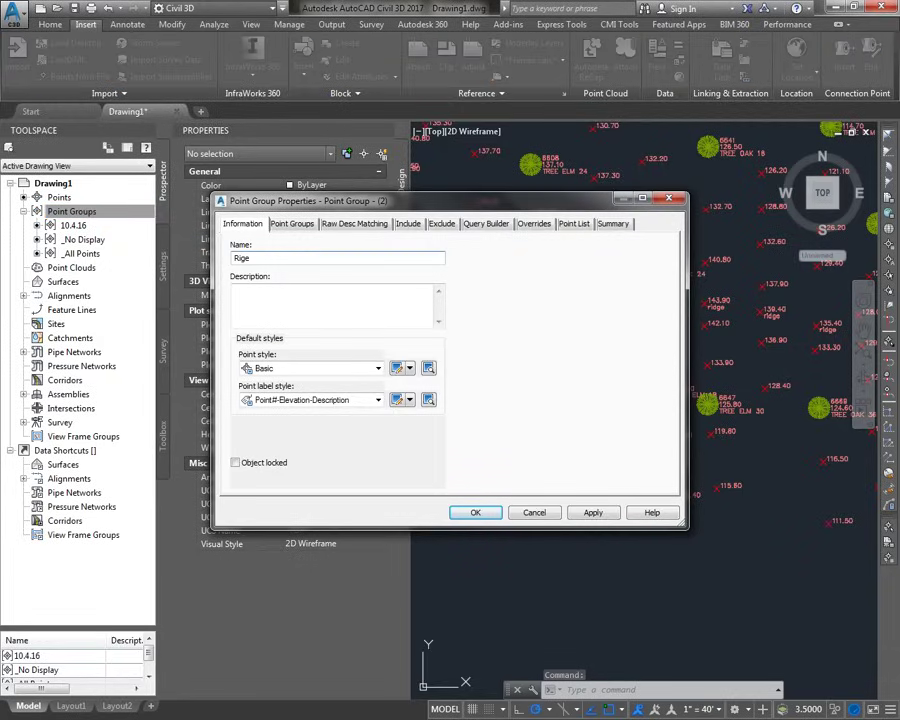
left_click(407, 225)
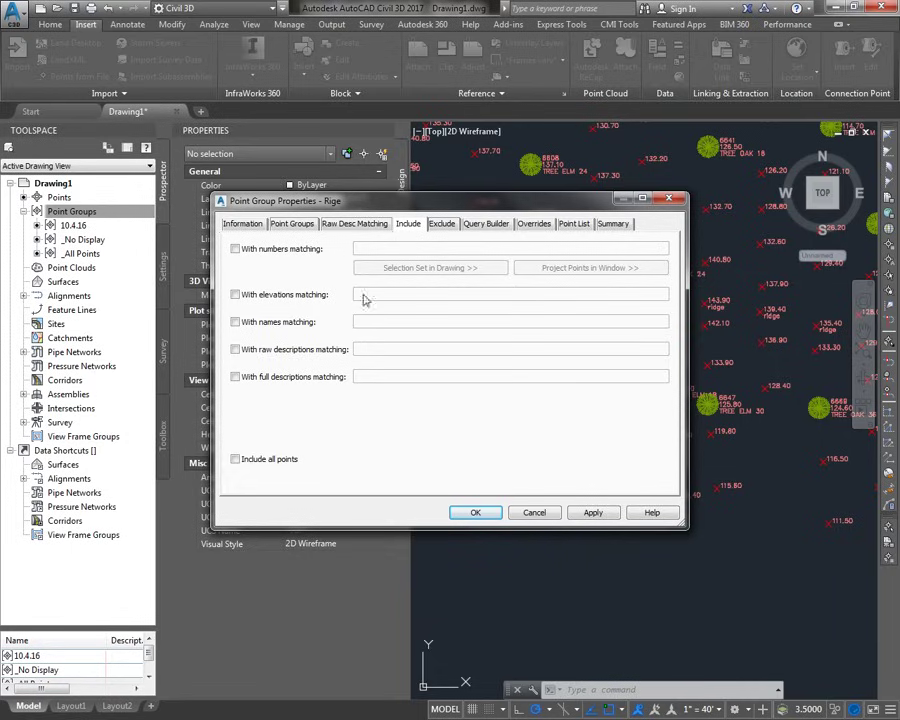
left_click(346, 350)
left_click(383, 350)
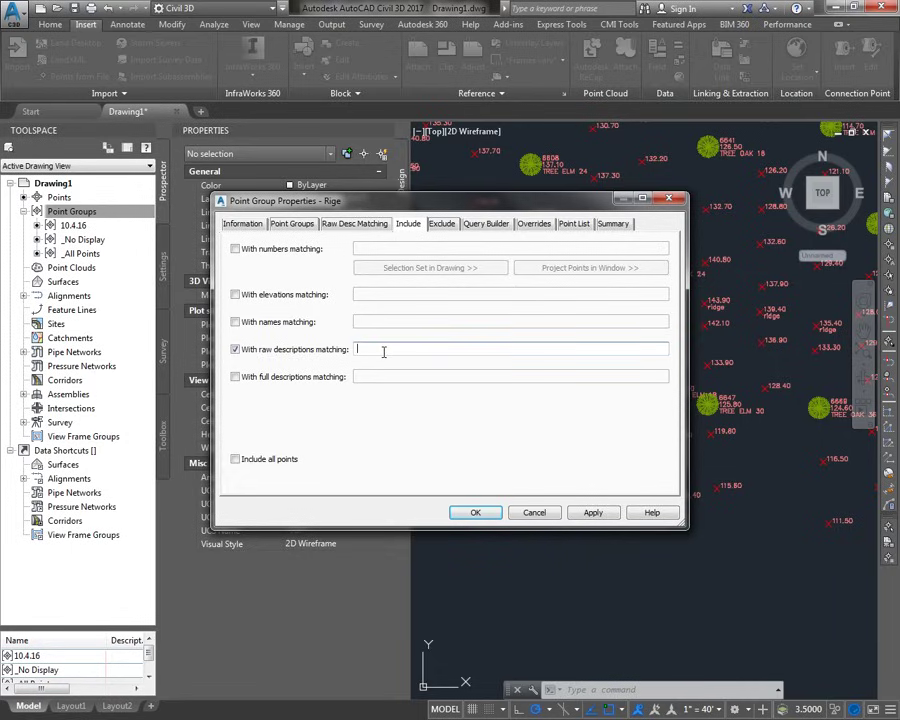
type("ridge,")
left_click(570, 225)
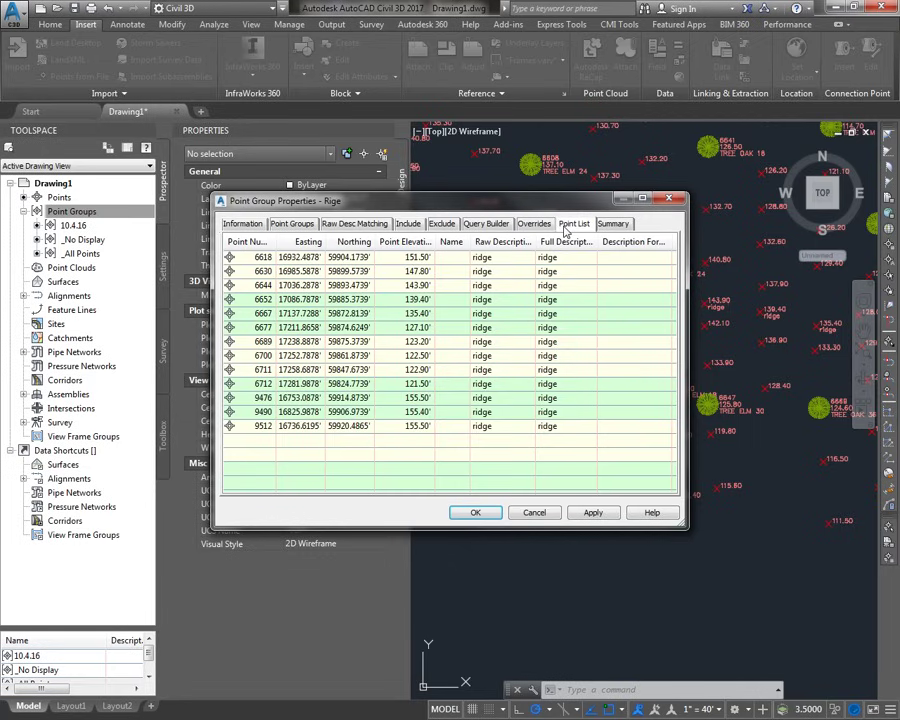
left_click(475, 512)
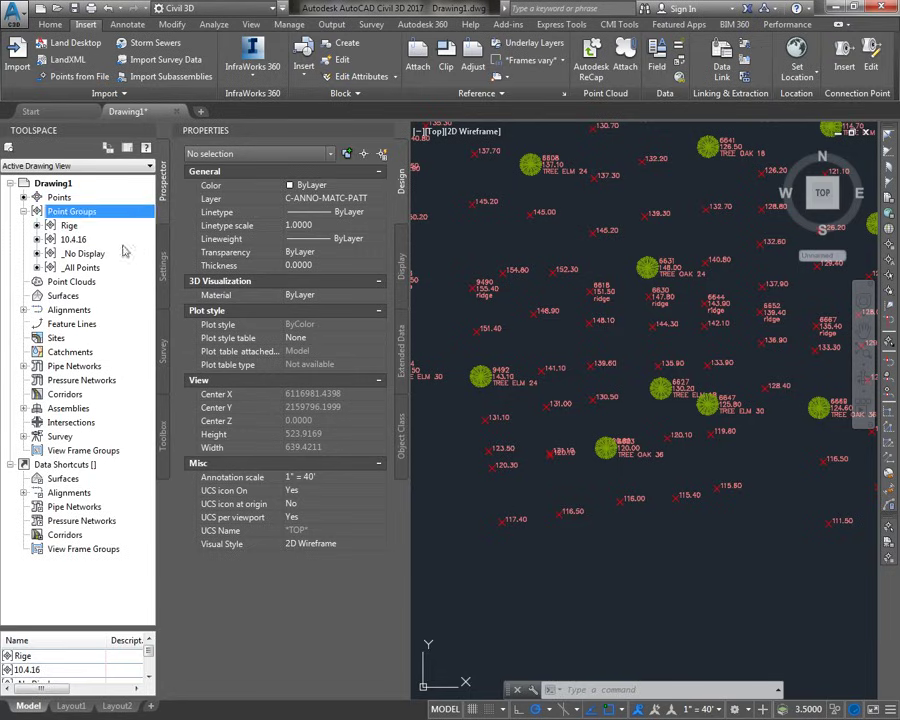
Step: Rename the new group to Ridge and move _No Display up above 10.4.16
left_click(70, 225)
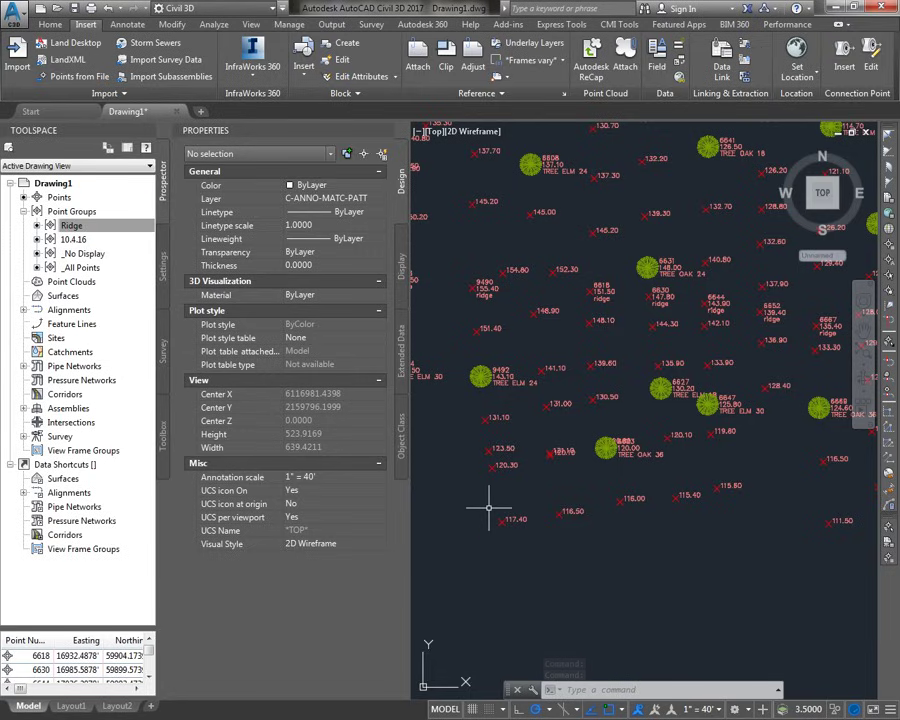
left_click(110, 226)
right_click(90, 212)
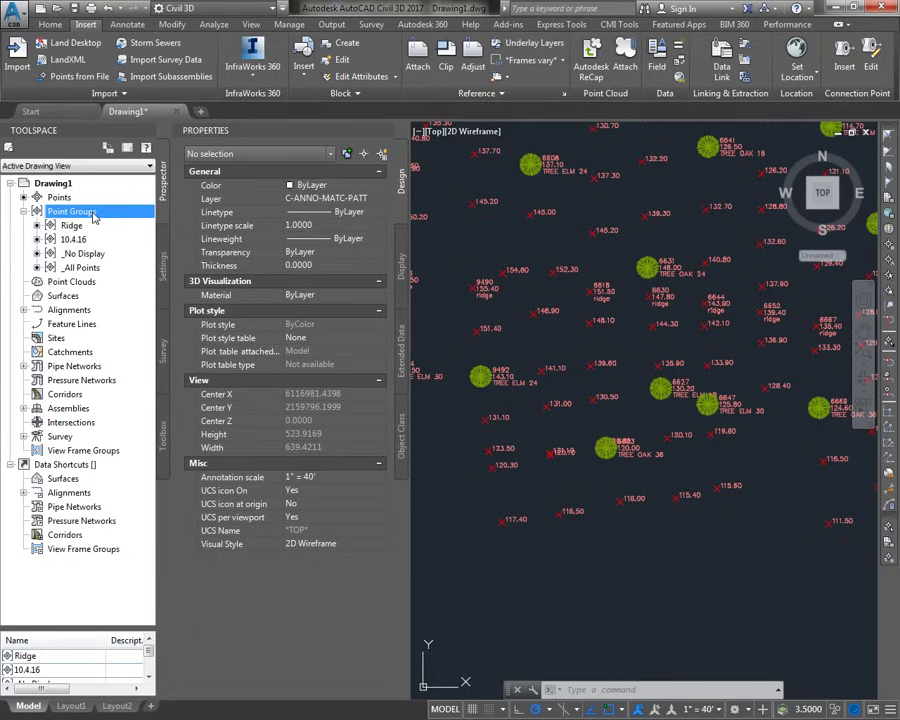
left_click(141, 221)
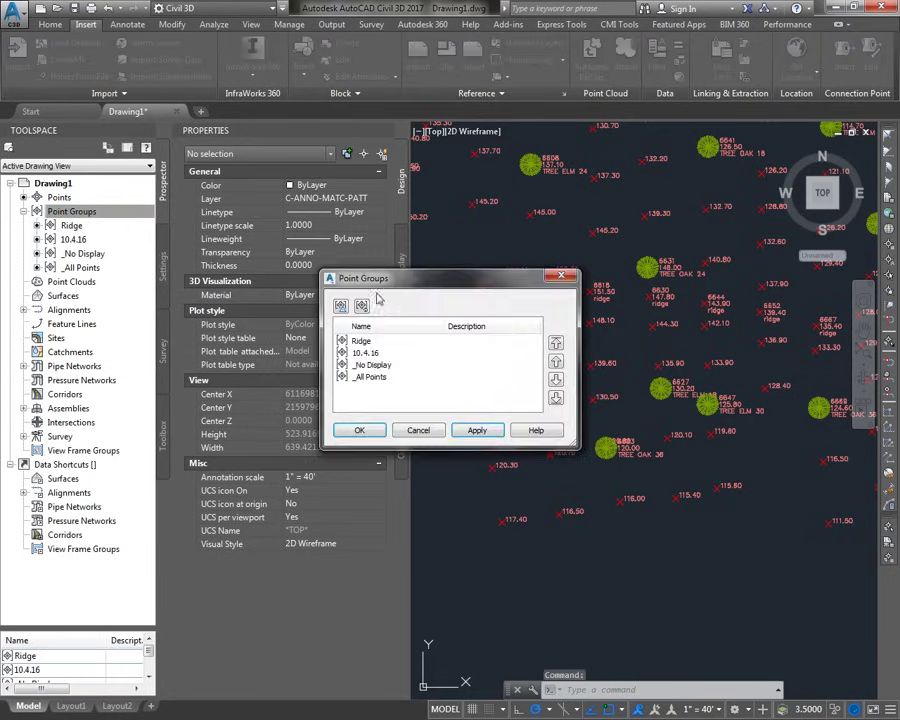
left_click(383, 366)
left_click(556, 362)
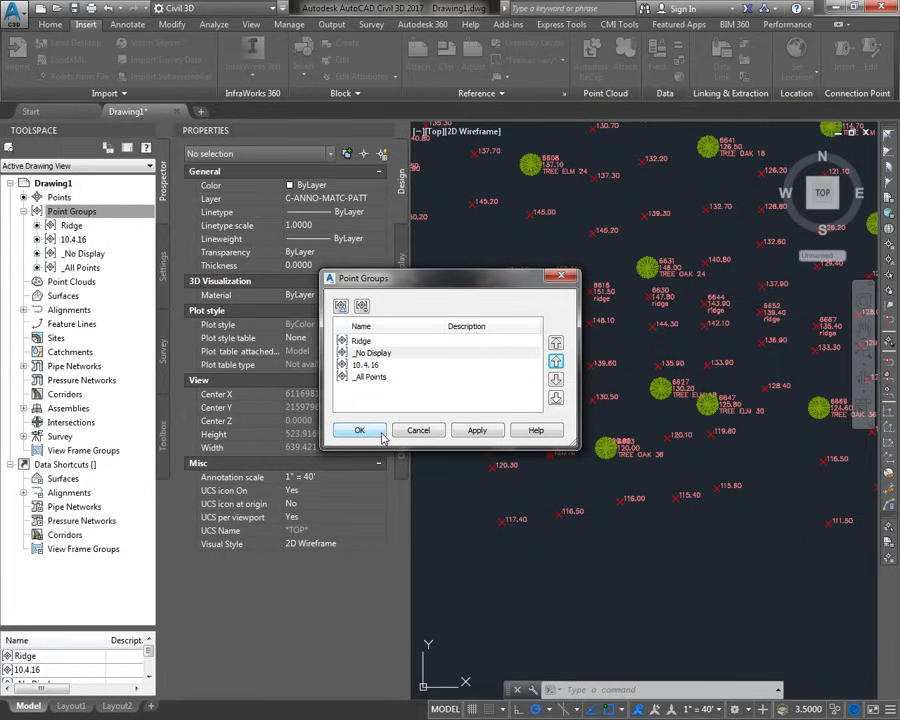
Step: Confirm _No Display sits directly under Ridge, apply the order, and open Ridge's properties
left_click(367, 344)
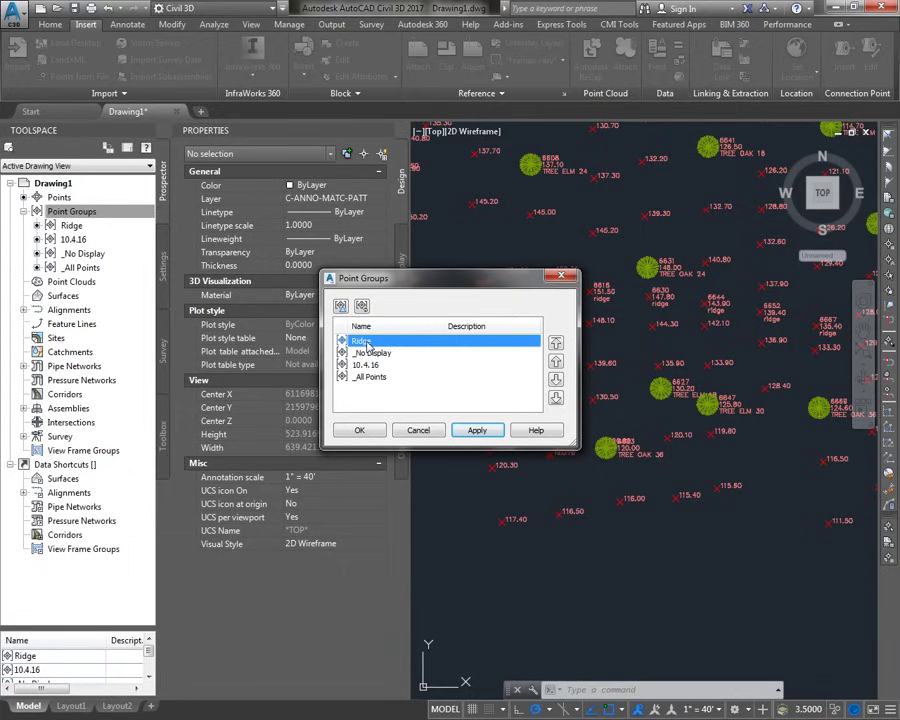
left_click(366, 354)
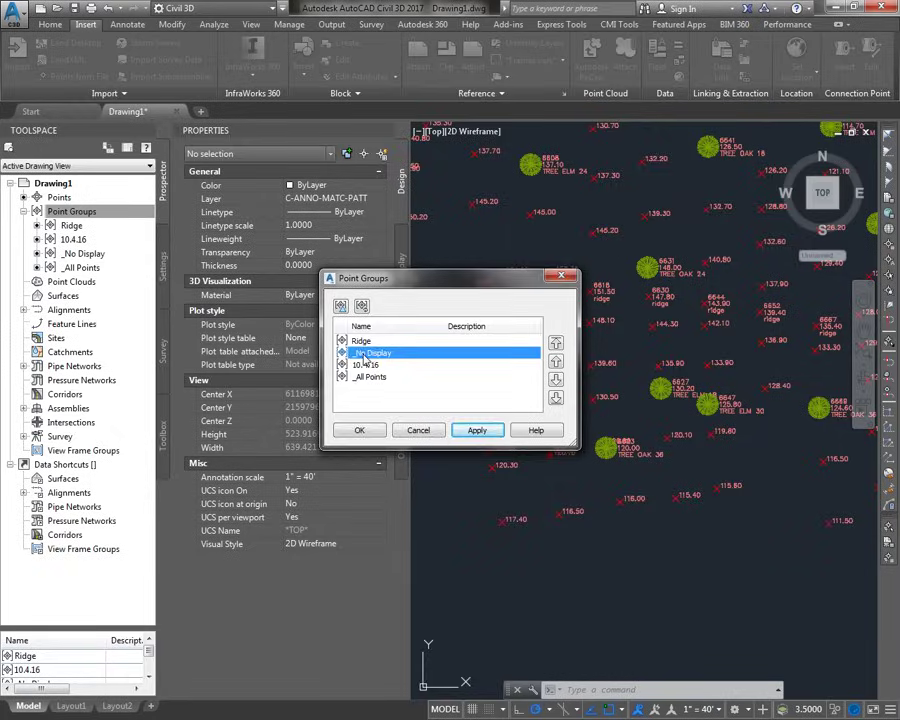
left_click(360, 430)
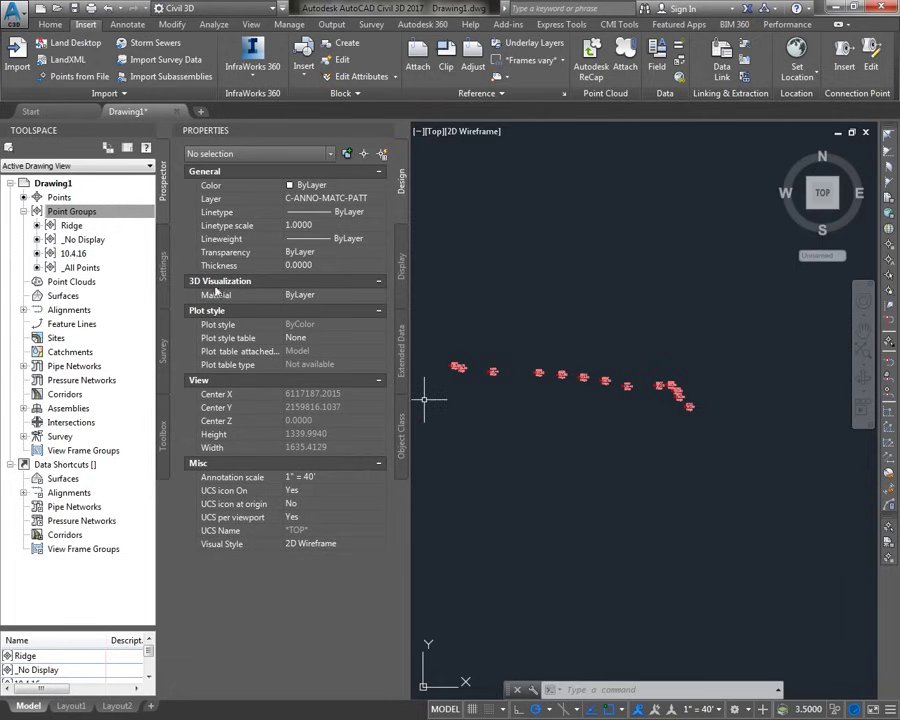
right_click(125, 226)
key("Escape")
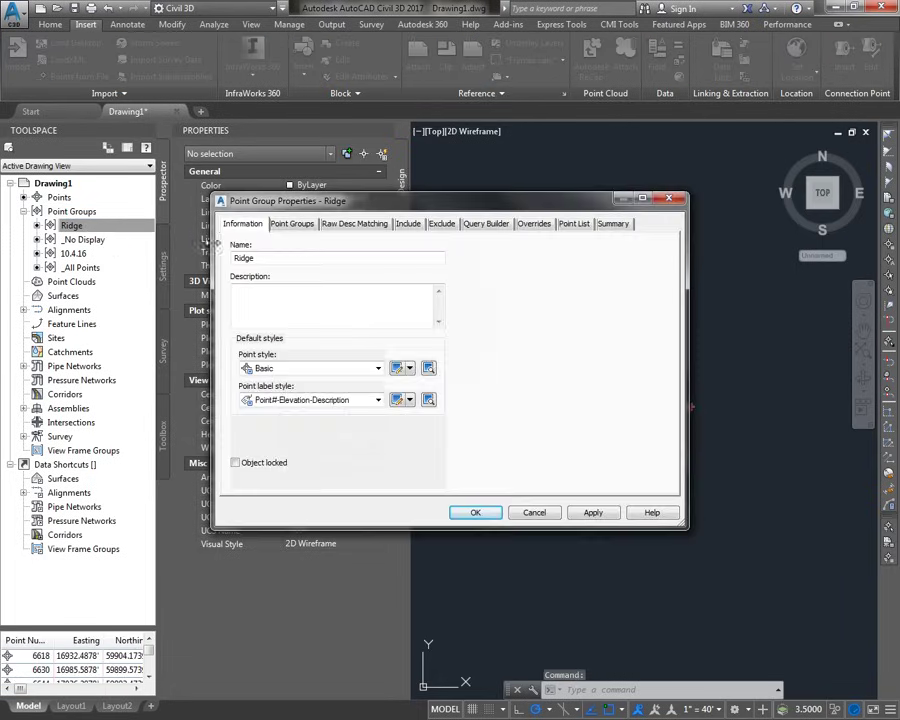